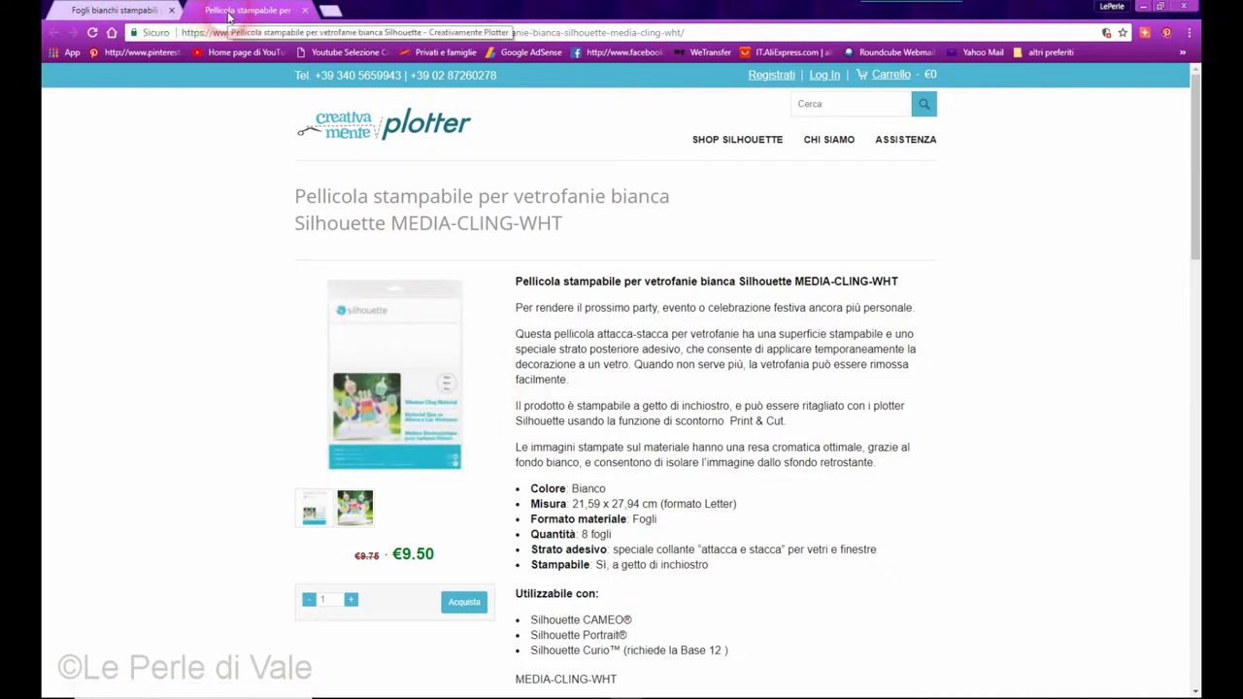
# - Review the MEDIA-TATTOO-WHT and MEDIA-CLING-WHT product pages, and switch to Silhouette Studio
pyautogui.click(115, 10)
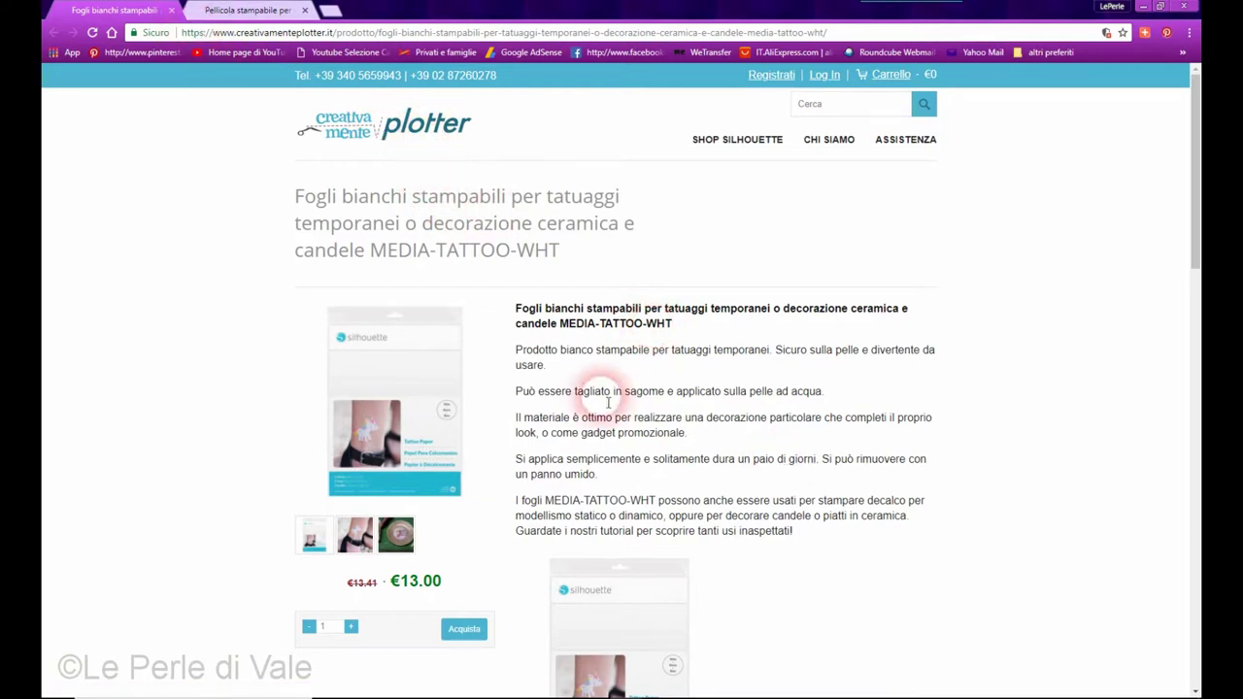
pyautogui.click(226, 12)
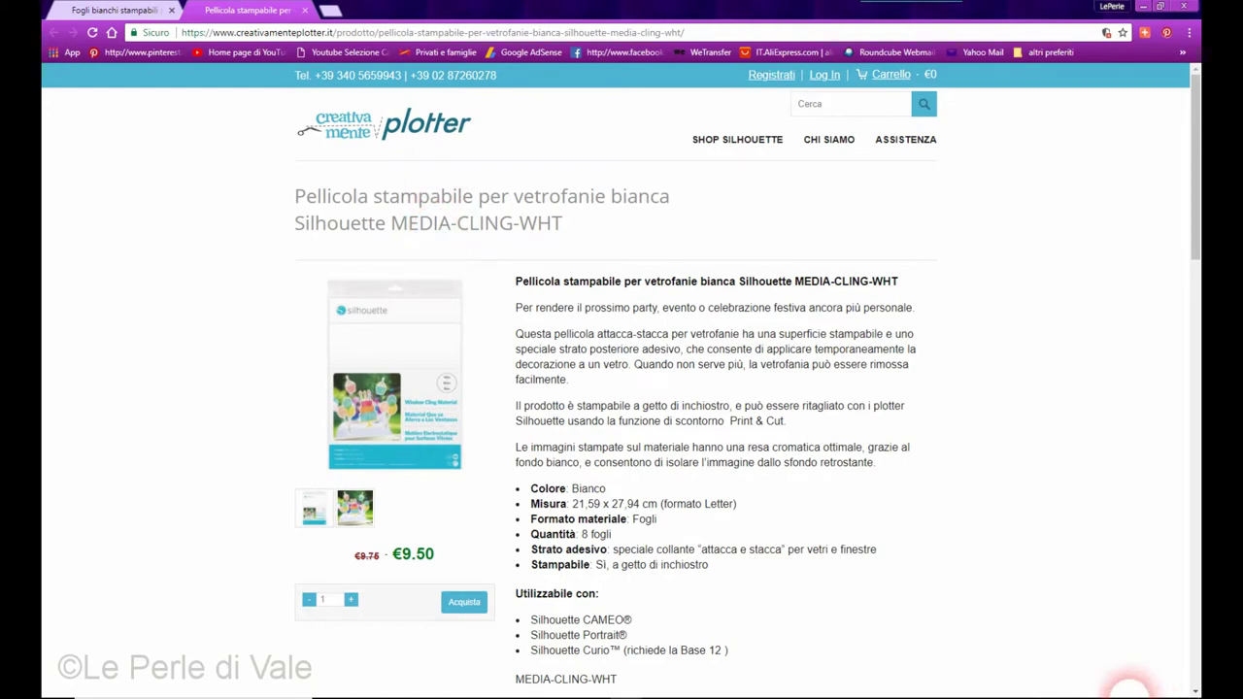
pyautogui.click(923, 693)
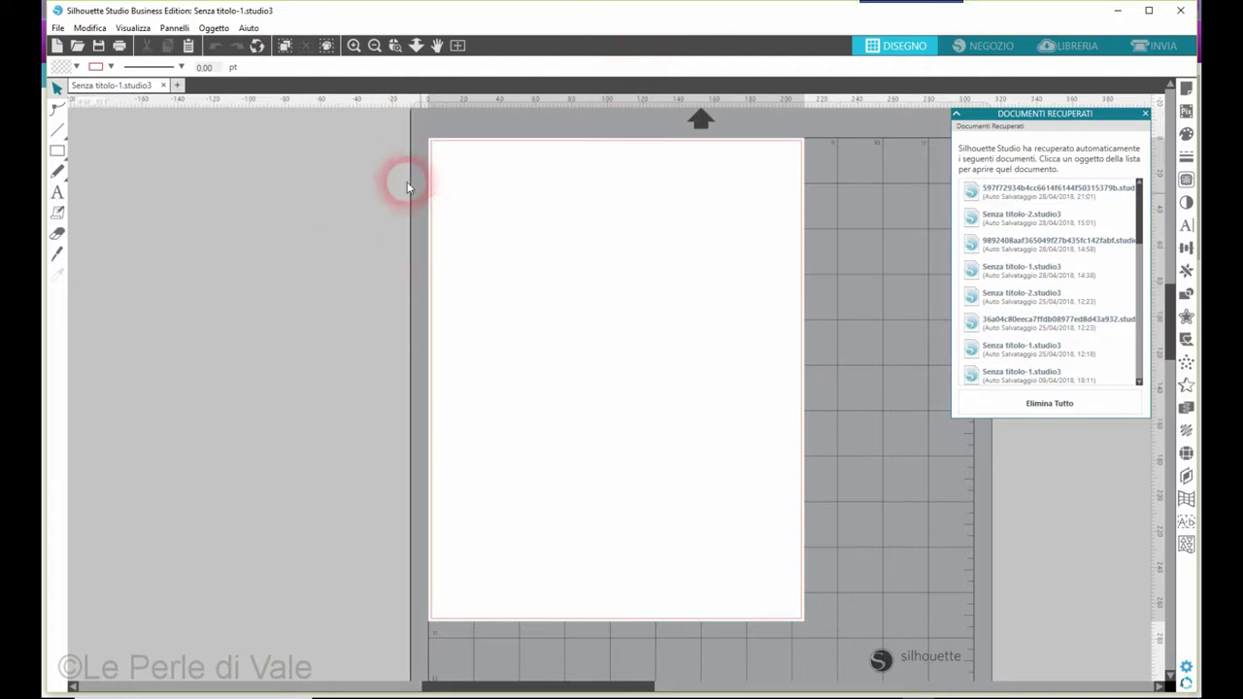
# - Open the purple iris image from the iridi folder and move it to about the middle of the page
pyautogui.click(58, 29)
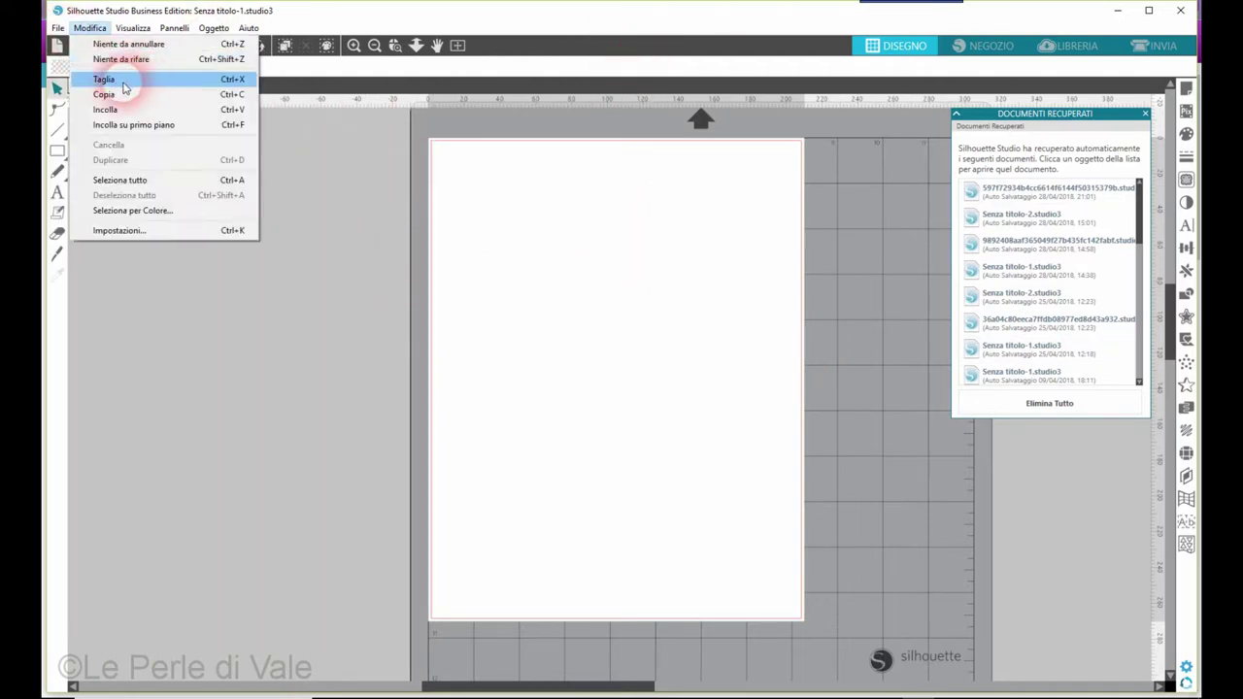
pyautogui.moveTo(80, 86)
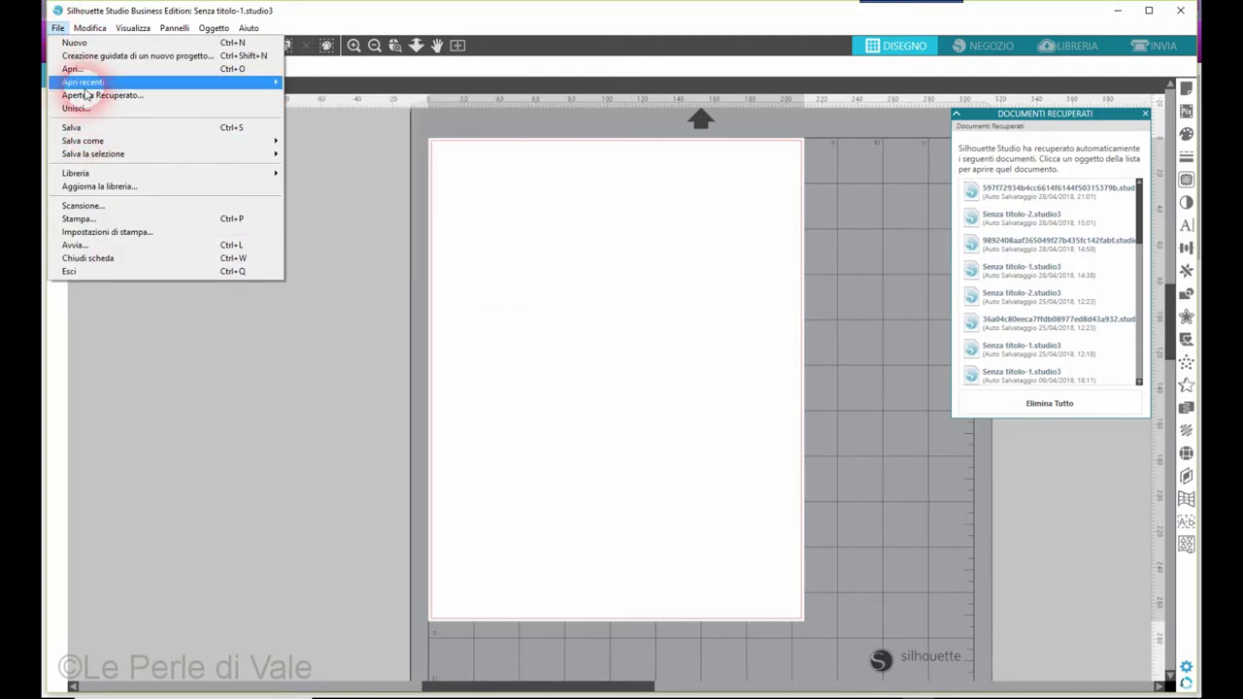
pyautogui.click(73, 69)
pyautogui.scroll(-5, 344, 228)
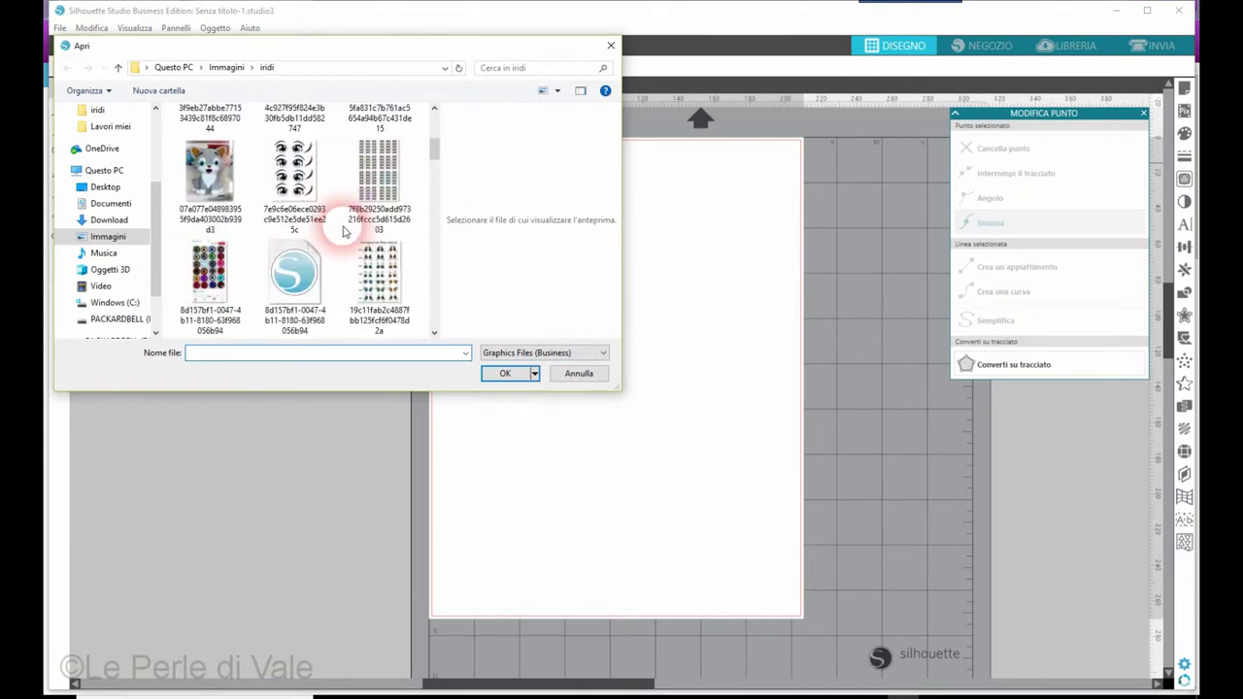
pyautogui.scroll(-4, 345, 231)
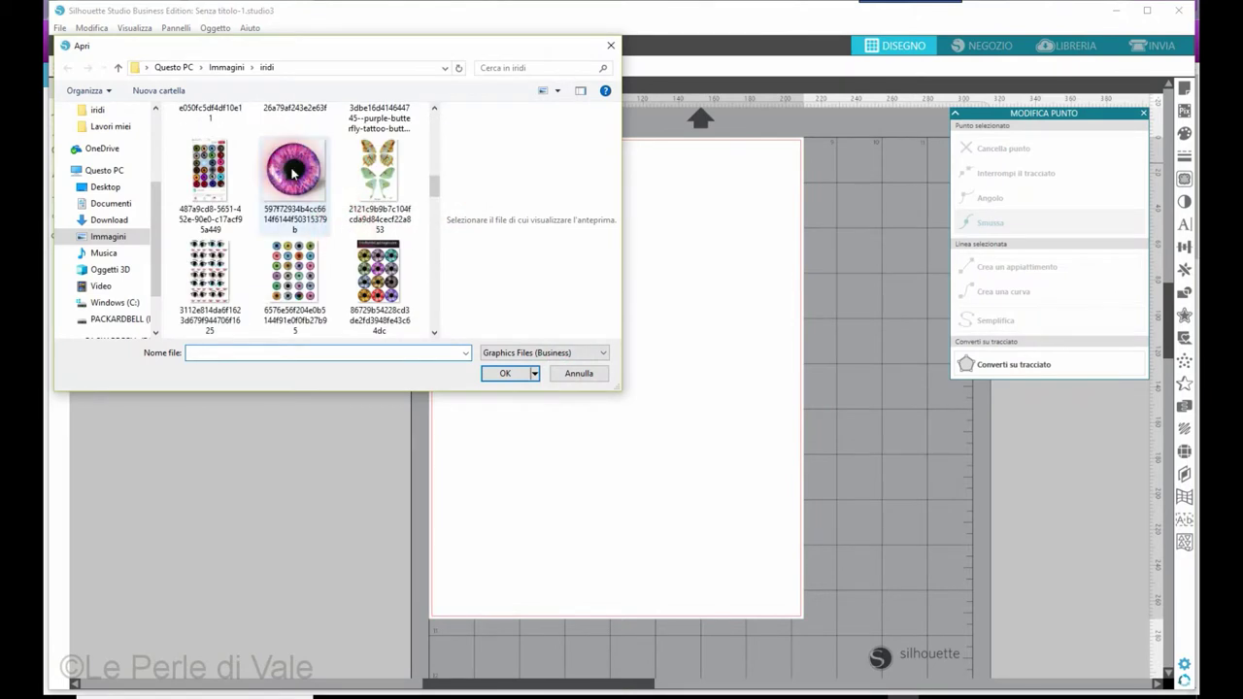
pyautogui.click(292, 174)
pyautogui.doubleClick(292, 174)
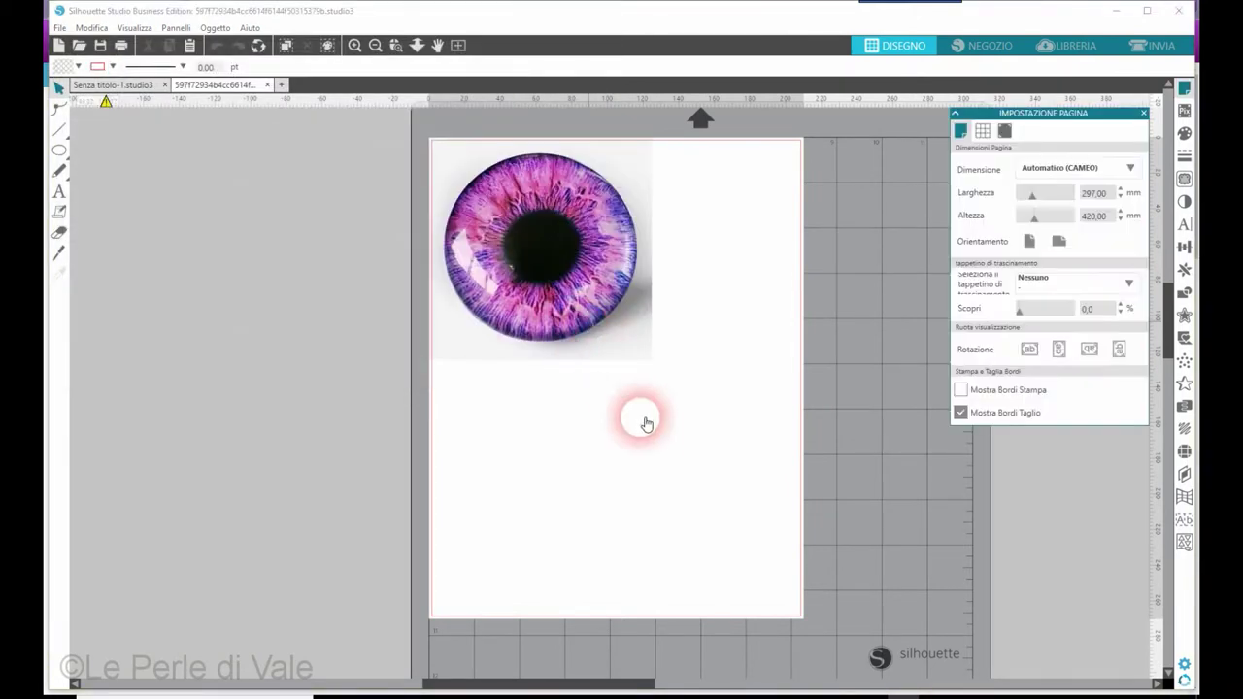
pyautogui.click(720, 353)
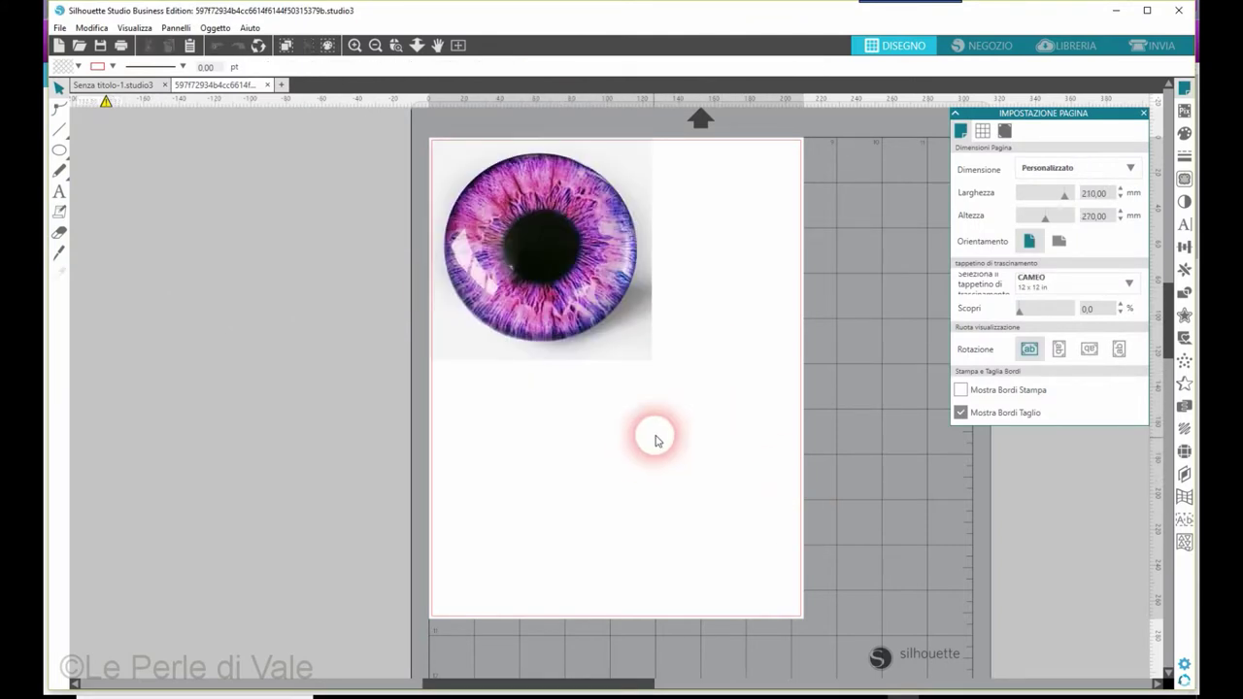
pyautogui.click(619, 328)
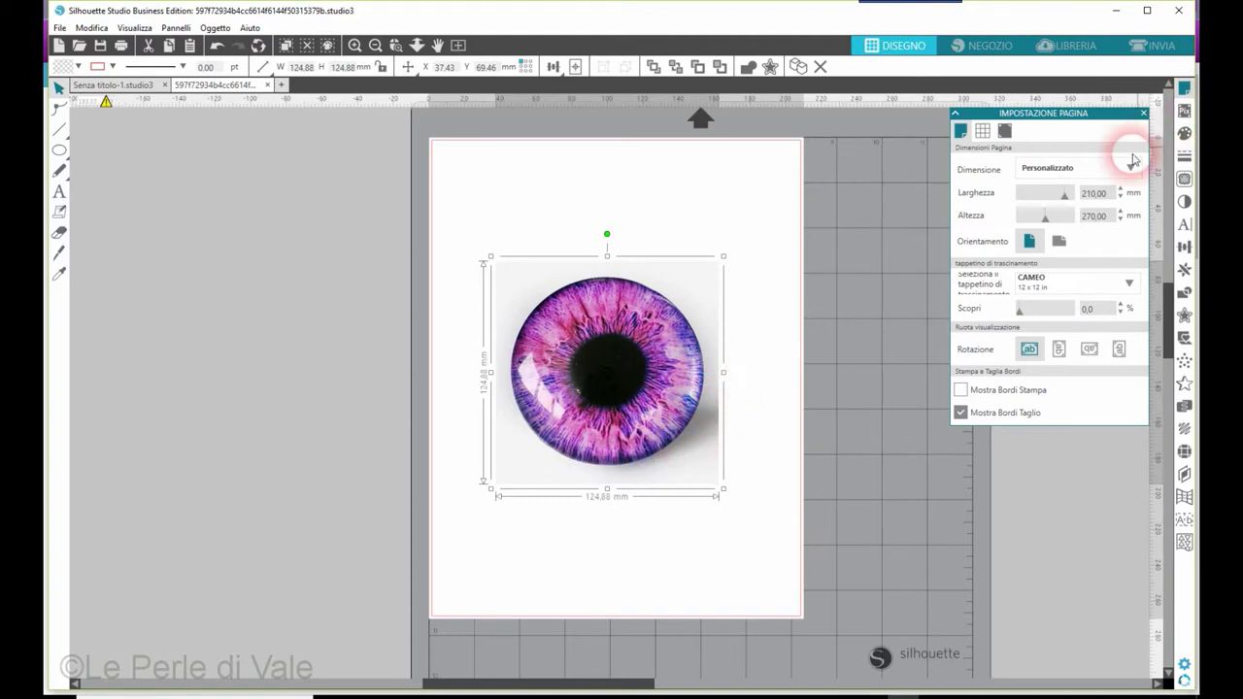
# - Select a trace area about 113 mm wide and 109 mm high around the iris
pyautogui.click(1184, 180)
pyautogui.click(1018, 172)
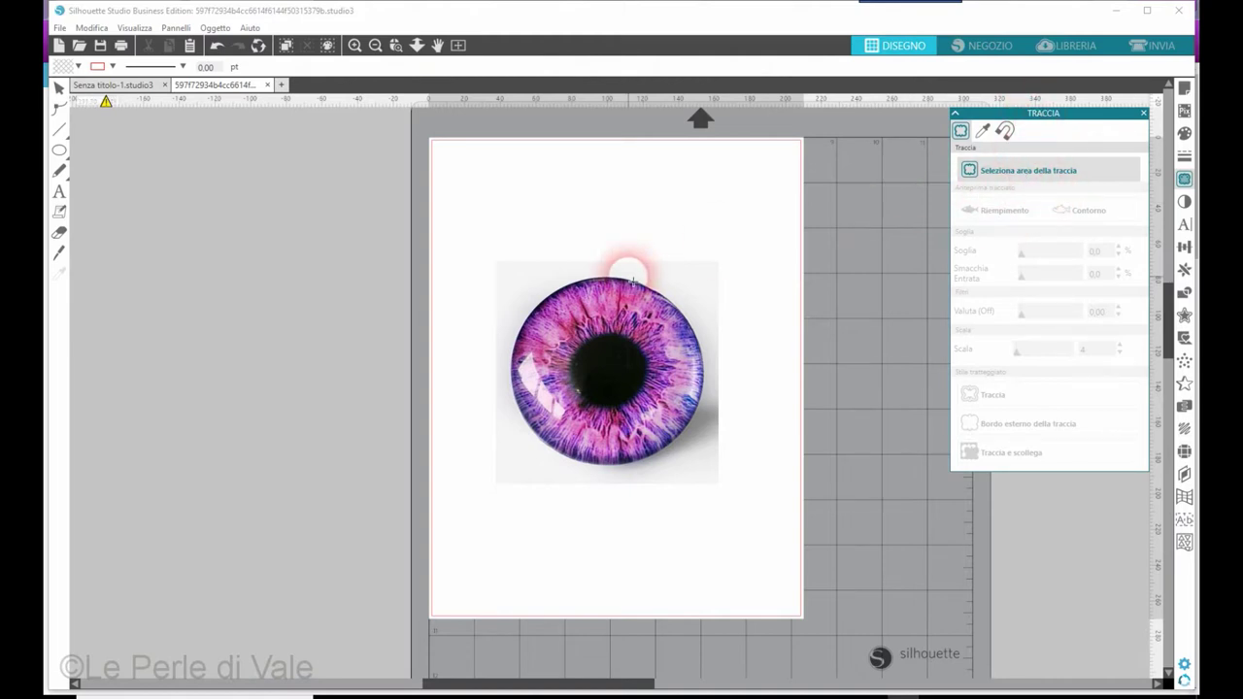
pyautogui.moveTo(509, 272)
pyautogui.mouseDown()
pyautogui.moveTo(644, 284)
pyautogui.moveTo(714, 472)
pyautogui.mouseUp()
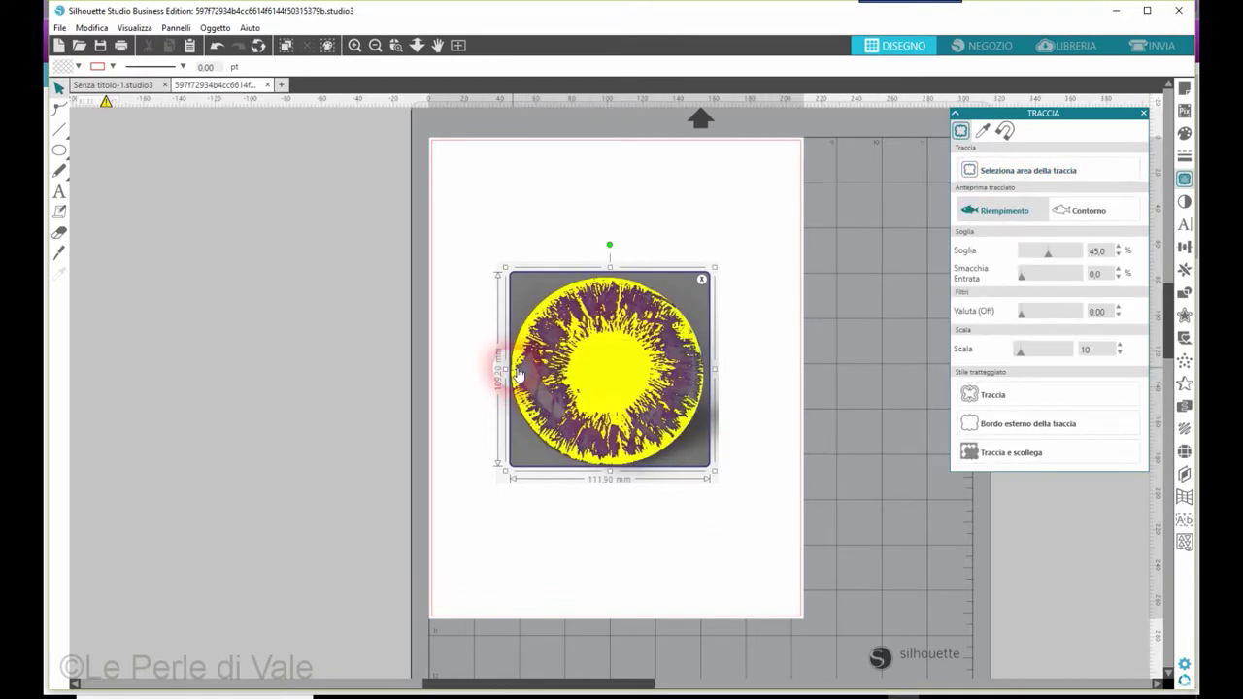
pyautogui.moveTo(501, 372); pyautogui.dragTo(495, 369)
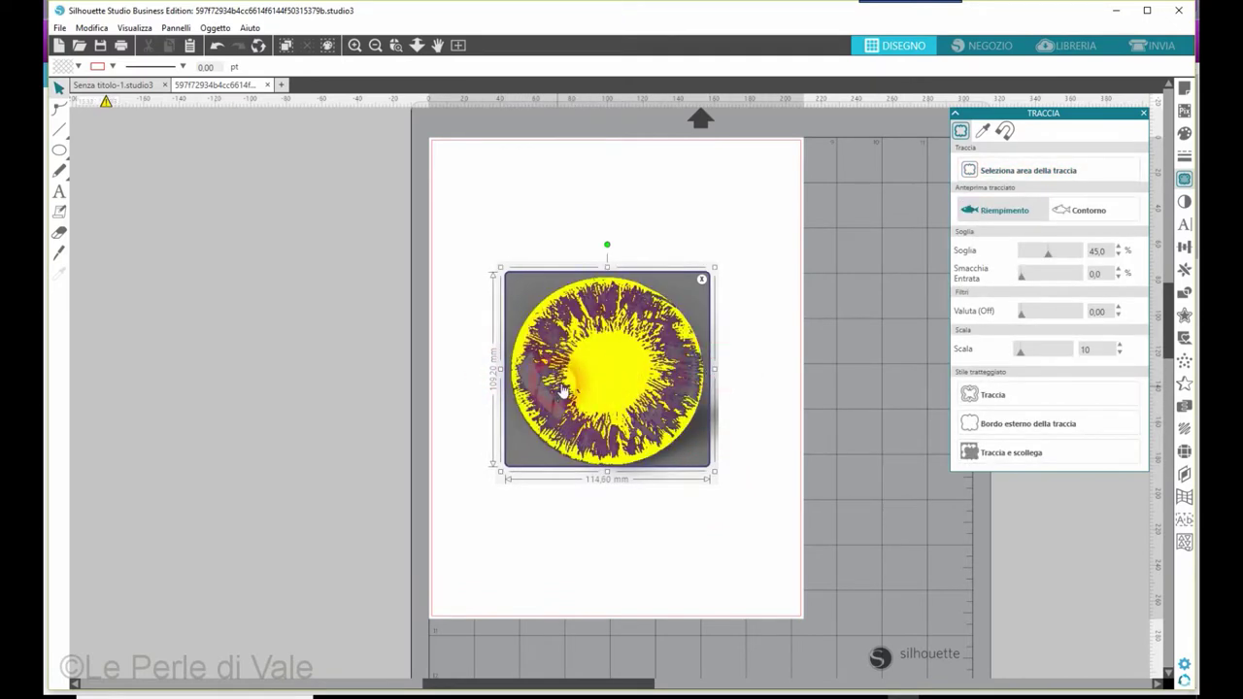
pyautogui.moveTo(495, 370); pyautogui.dragTo(518, 370)
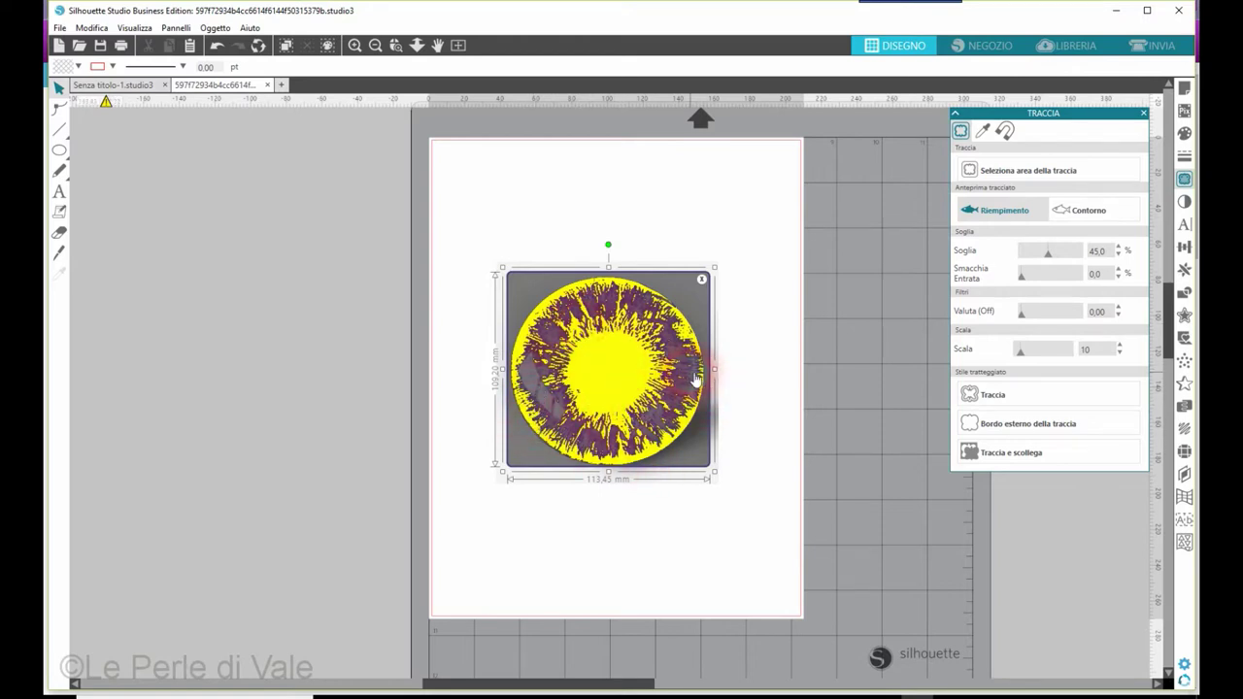
# - Set the trace threshold to 64% and try Trace and Detach, pulling the iris away from its background
pyautogui.click(1047, 252)
pyautogui.moveTo(1048, 253); pyautogui.dragTo(1057, 256)
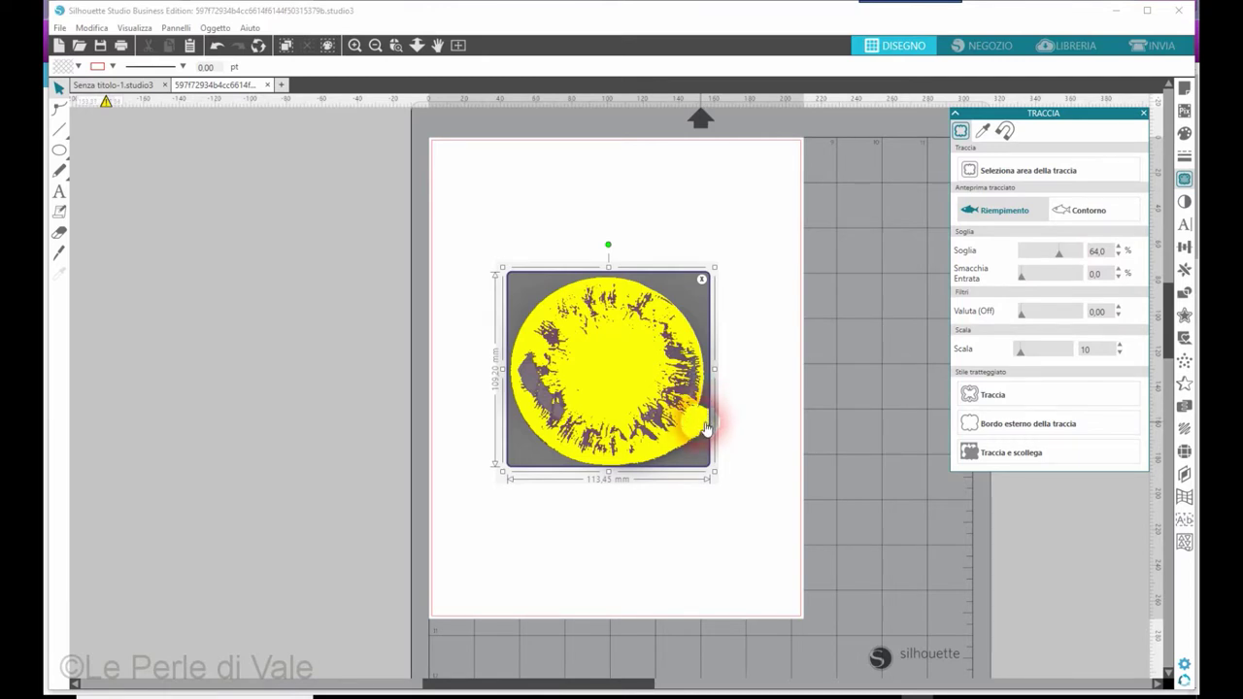
pyautogui.click(1023, 460)
pyautogui.moveTo(678, 406)
pyautogui.mouseDown()
pyautogui.moveTo(892, 417)
pyautogui.moveTo(919, 504)
pyautogui.moveTo(986, 541)
pyautogui.mouseUp()
pyautogui.click(940, 537)
pyautogui.click(631, 469)
pyautogui.moveTo(928, 448); pyautogui.dragTo(694, 369)
pyautogui.click(563, 254)
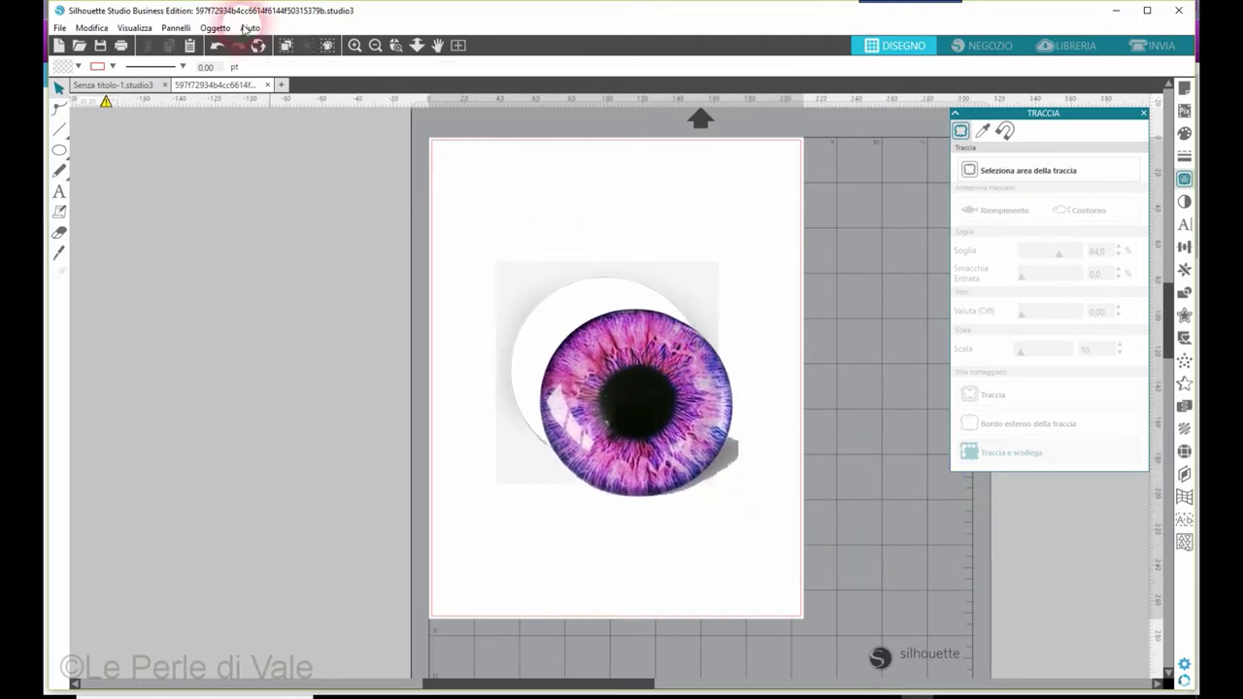
# - Undo the detached iris trace and remove the trace area from the image
pyautogui.click(216, 46)
pyautogui.click(216, 46)
pyautogui.click(216, 45)
pyautogui.click(216, 45)
pyautogui.click(215, 46)
pyautogui.click(216, 45)
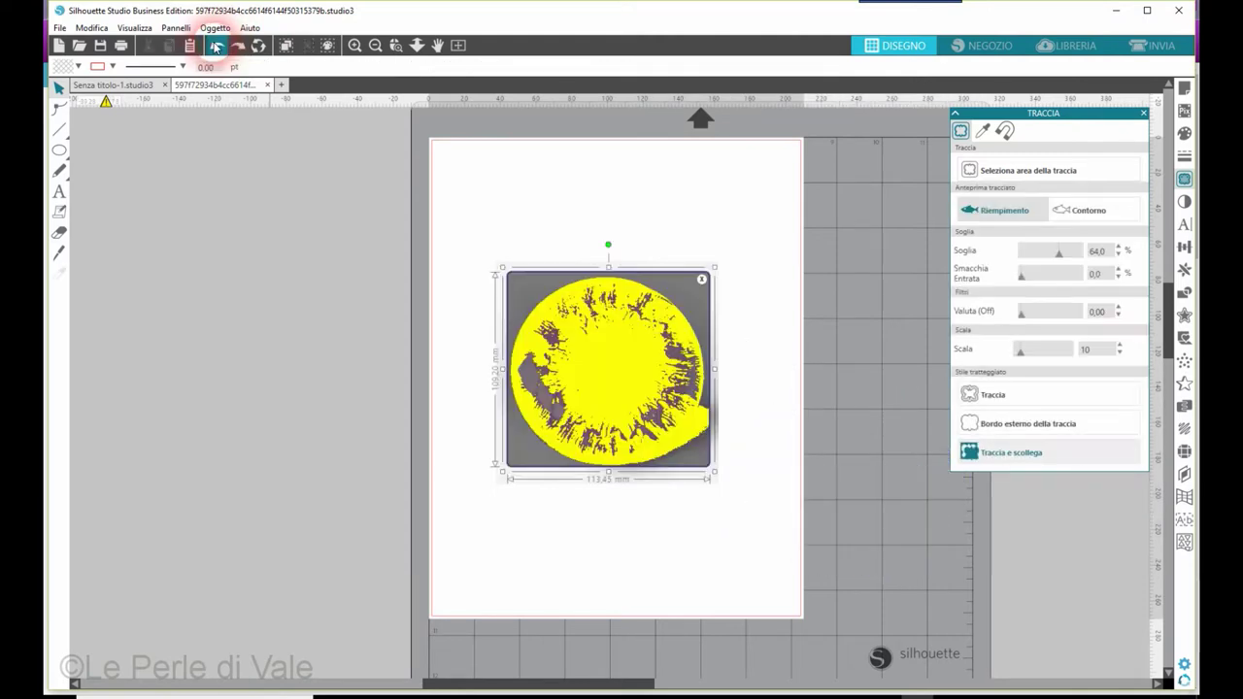
pyautogui.click(215, 45)
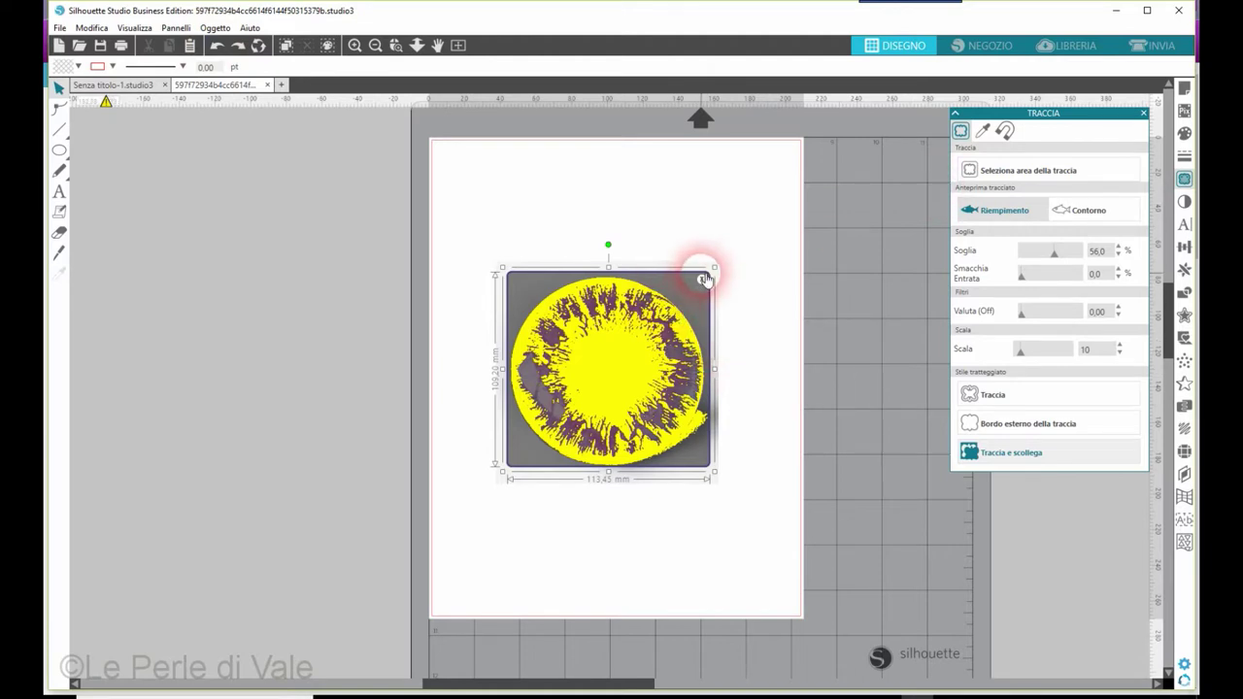
pyautogui.click(923, 458)
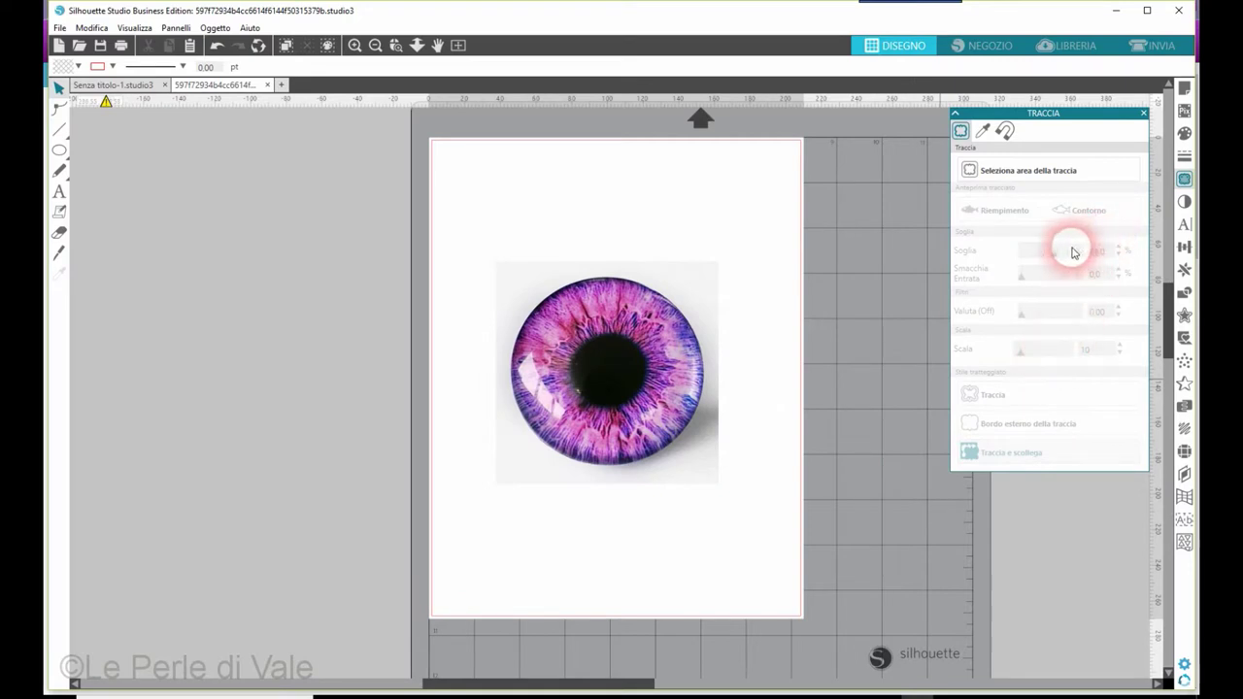
# - Draw a circle about 104 mm in diameter from the pupil's centre over the iris
pyautogui.click(58, 149)
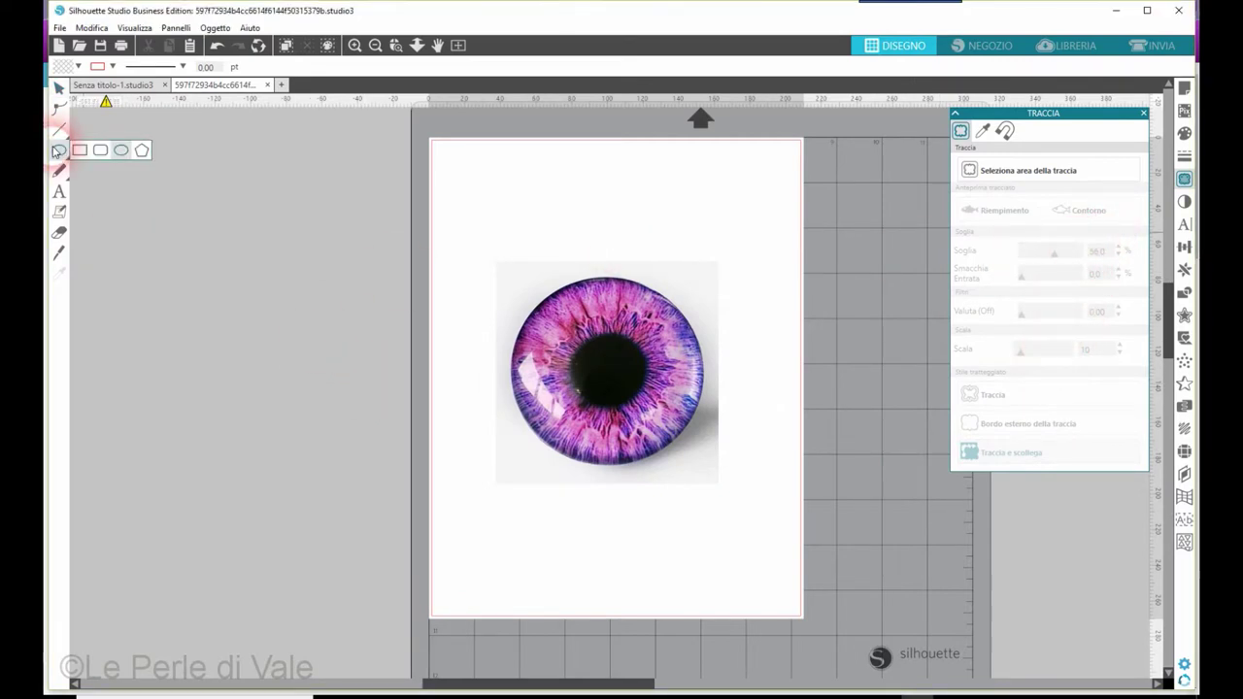
pyautogui.click(121, 150)
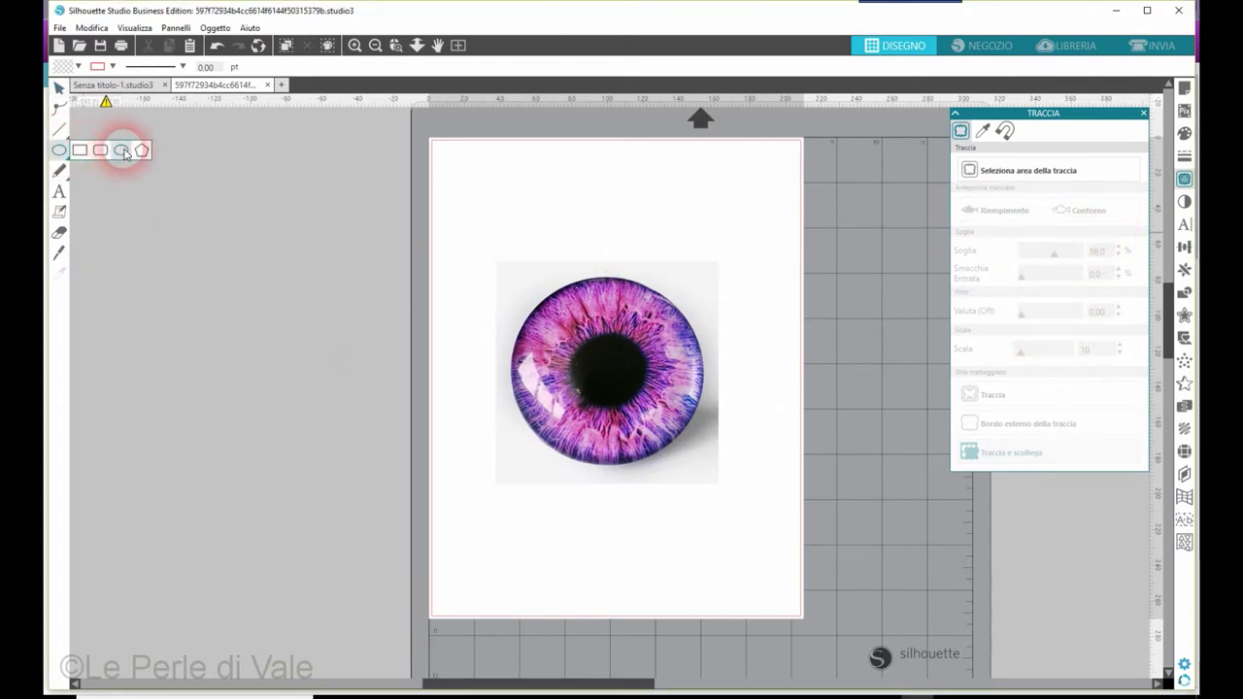
pyautogui.click(601, 367)
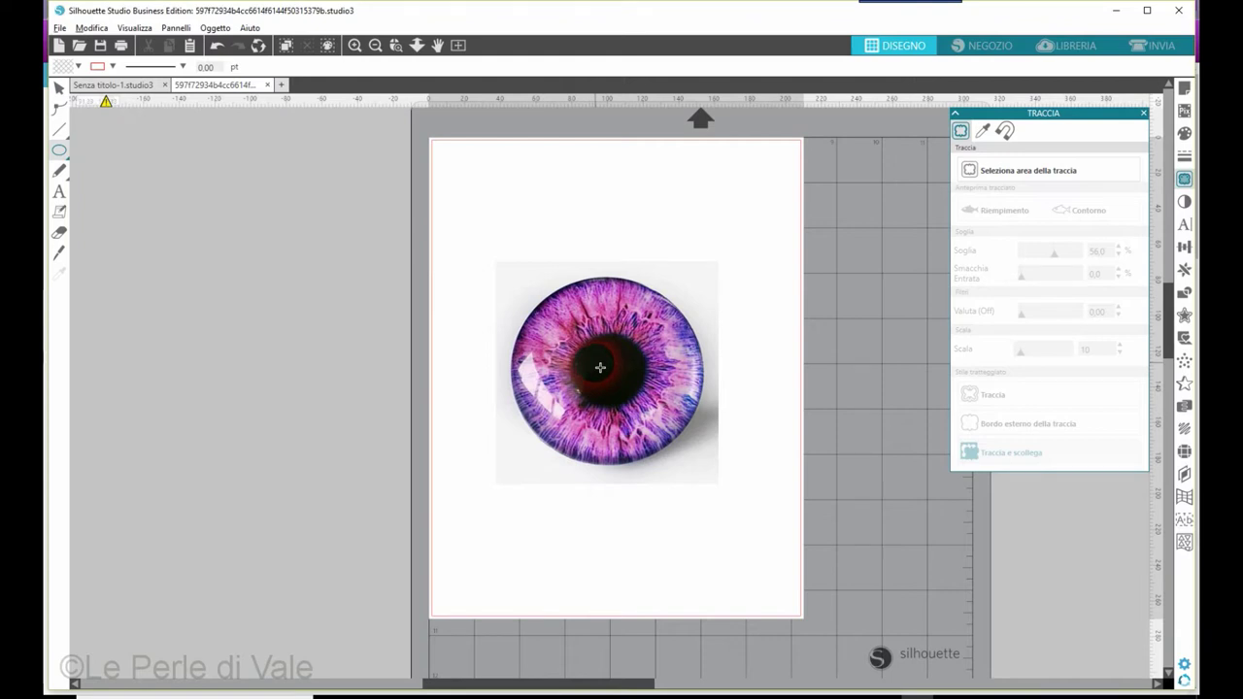
pyautogui.moveTo(607, 371)
pyautogui.mouseDown()
pyautogui.moveTo(499, 291)
pyautogui.moveTo(520, 299)
pyautogui.mouseUp()
pyautogui.click(702, 406)
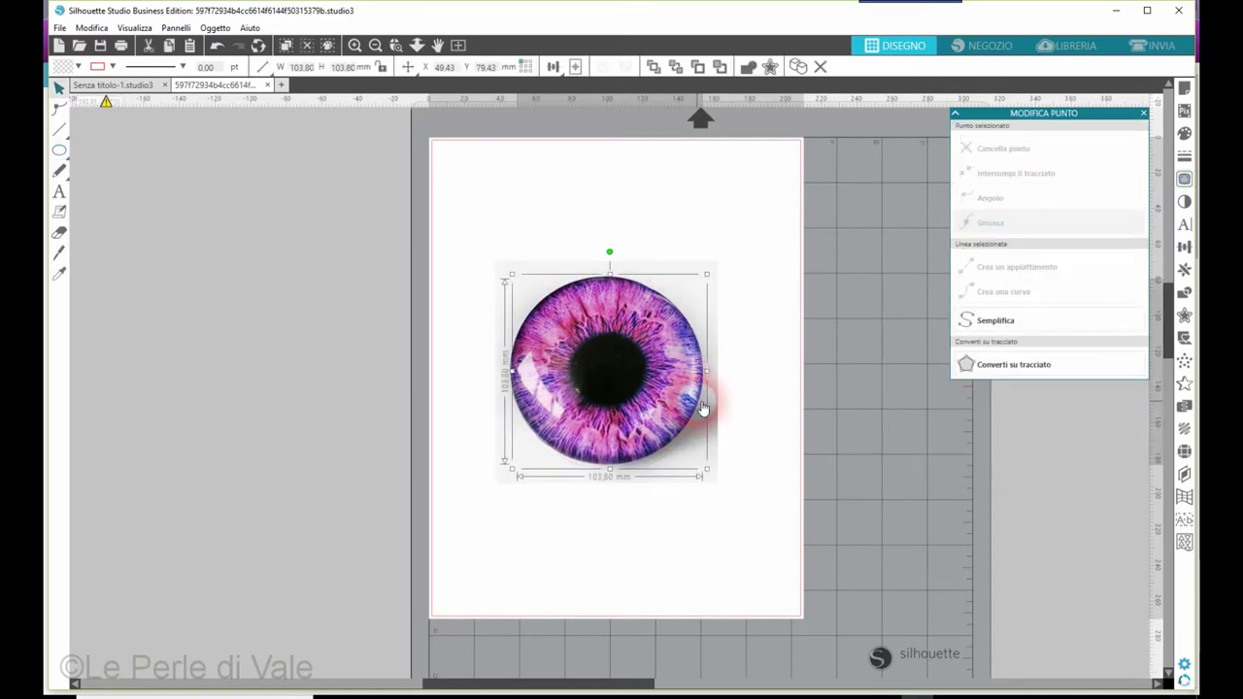
# - Fit the circle to the iris edge at X 46.73, Y 78.28 mm, resizing it to about 106.50 by 104.96 mm
pyautogui.moveTo(701, 405); pyautogui.dragTo(698, 405)
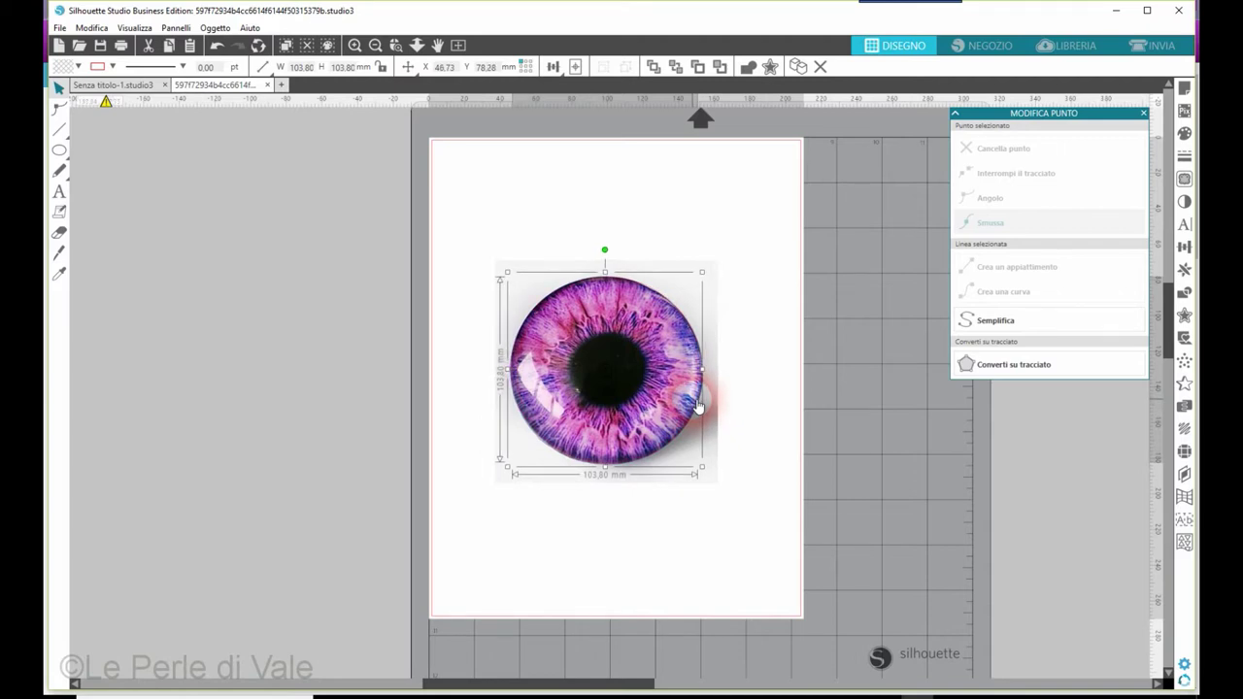
pyautogui.moveTo(704, 469); pyautogui.dragTo(708, 474)
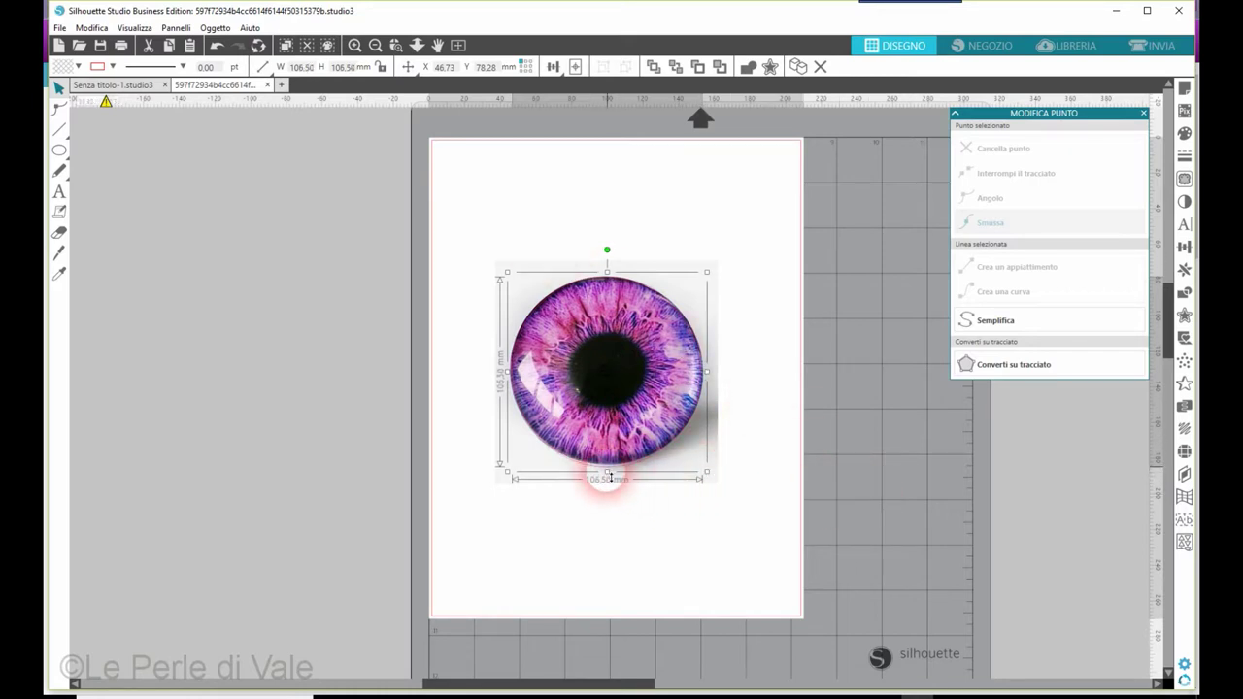
pyautogui.moveTo(609, 476); pyautogui.dragTo(609, 475)
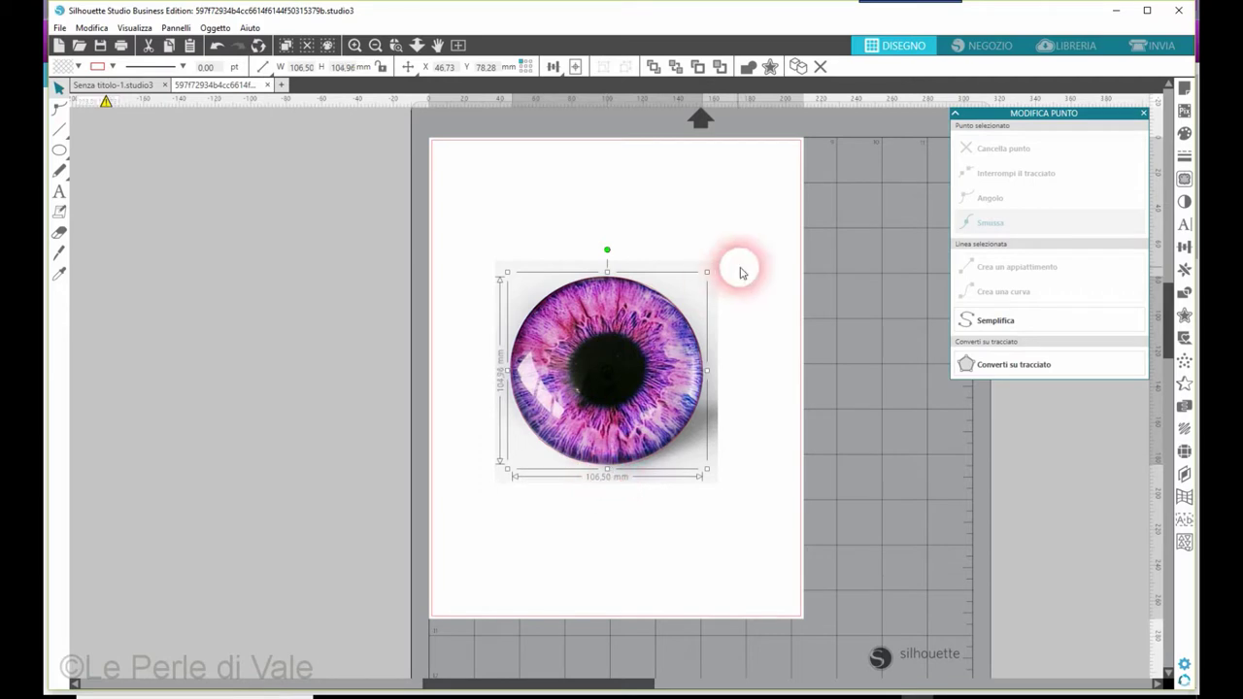
pyautogui.click(772, 322)
# - Select the iris image together with the ellipse and crop the image to the ellipse with Ritaglia
pyautogui.click(547, 274)
pyautogui.click(735, 331)
pyautogui.click(664, 294)
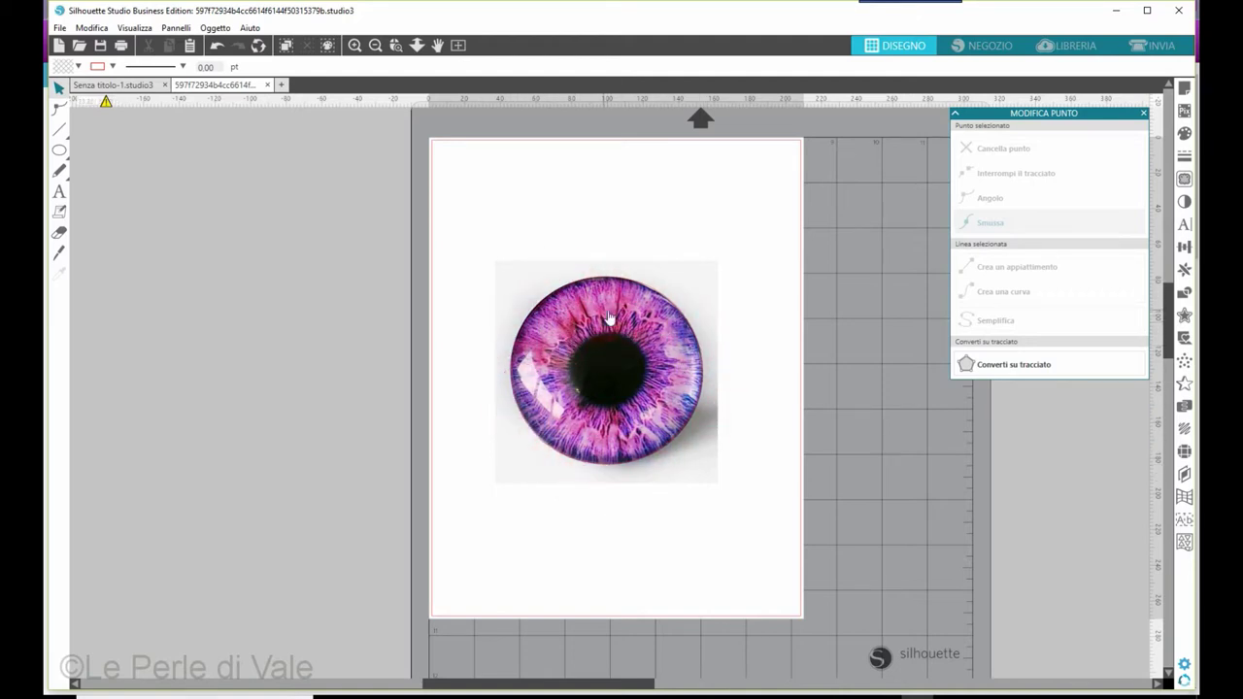
pyautogui.moveTo(461, 218); pyautogui.dragTo(767, 525)
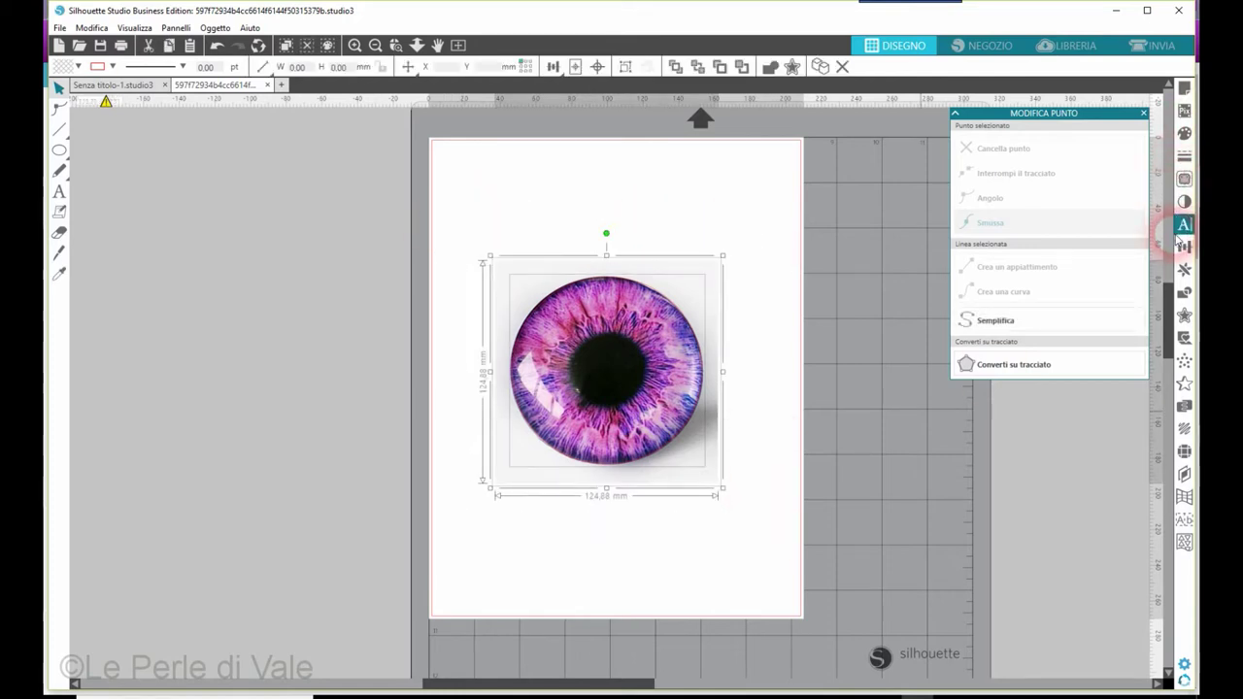
pyautogui.click(1185, 291)
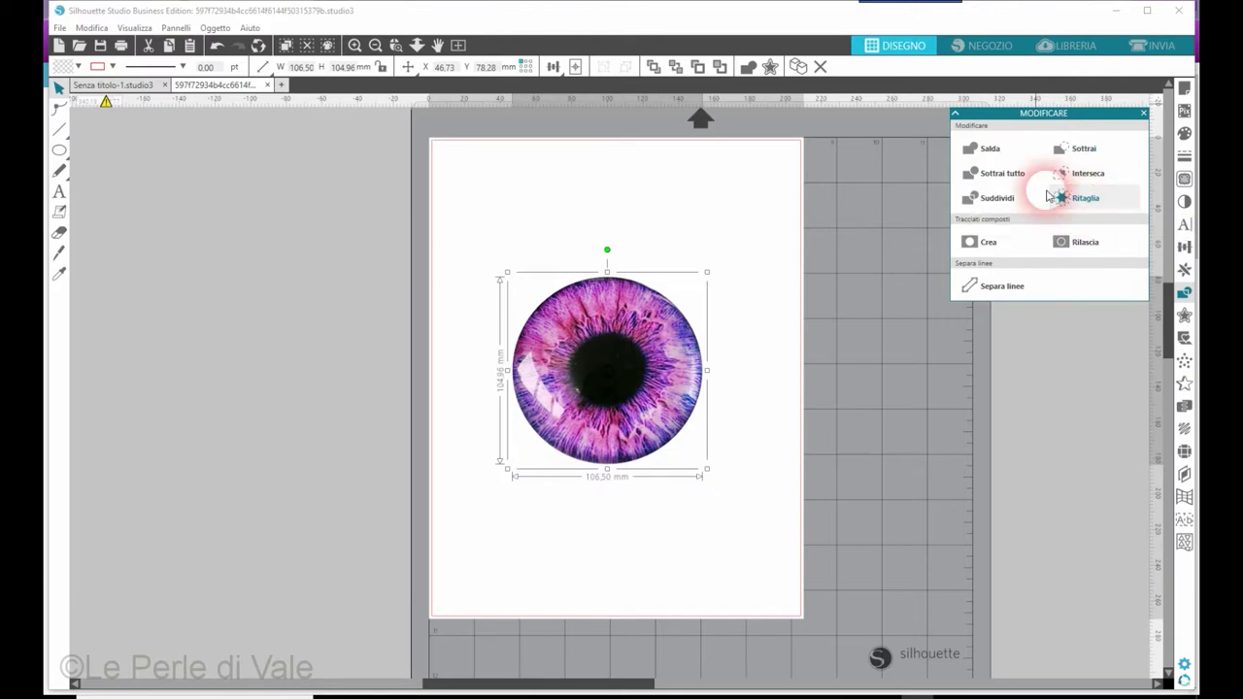
# - Move the cropped iris off the page and back onto it at about X 43.65, Y 74.80 mm
pyautogui.moveTo(607, 428); pyautogui.dragTo(285, 452)
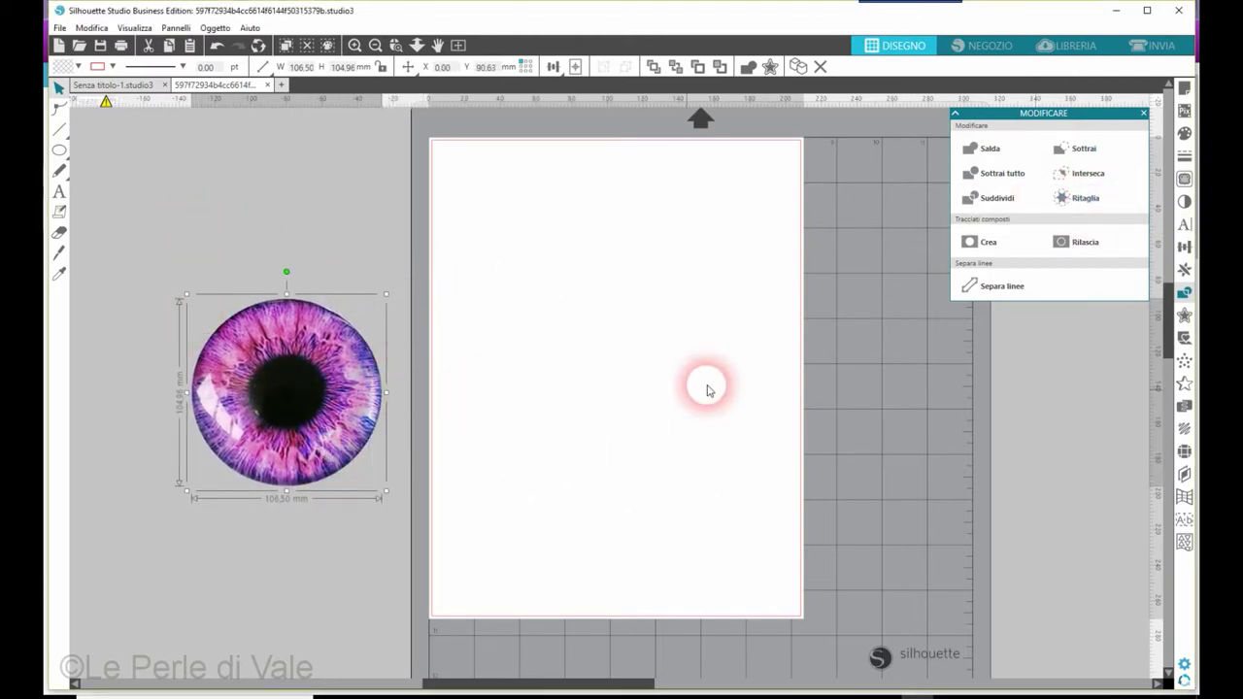
pyautogui.moveTo(370, 453); pyautogui.dragTo(608, 434)
pyautogui.click(672, 346)
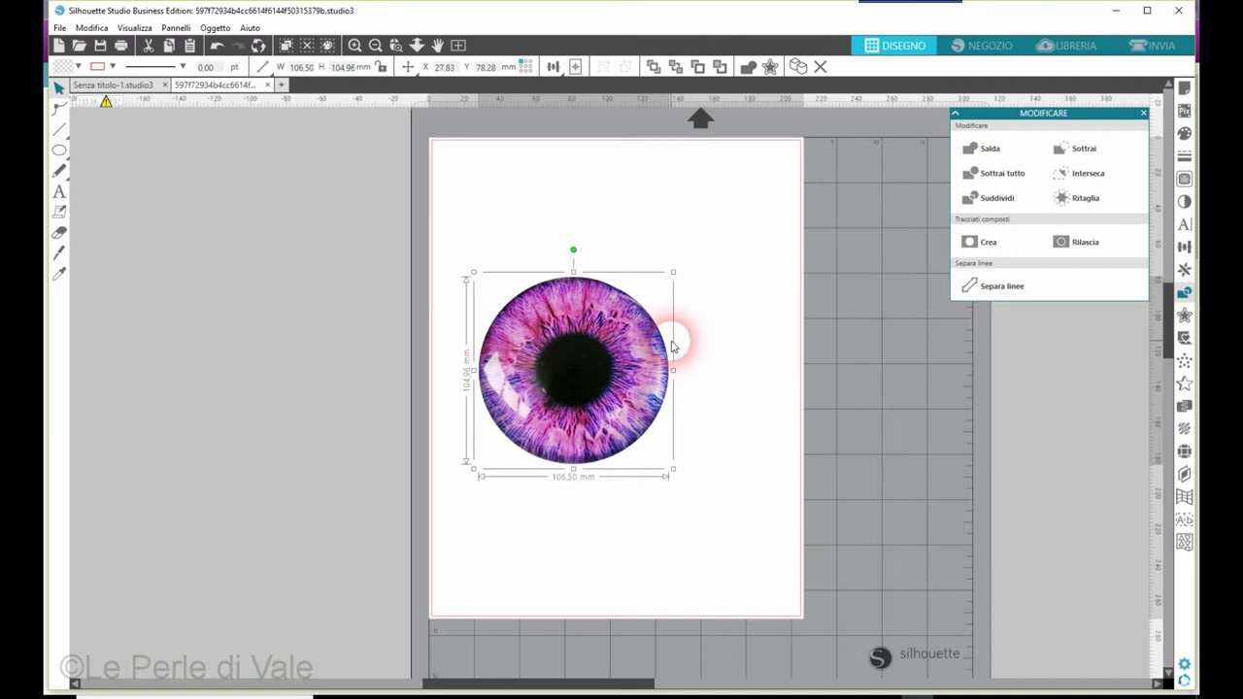
pyautogui.moveTo(673, 345); pyautogui.dragTo(700, 338)
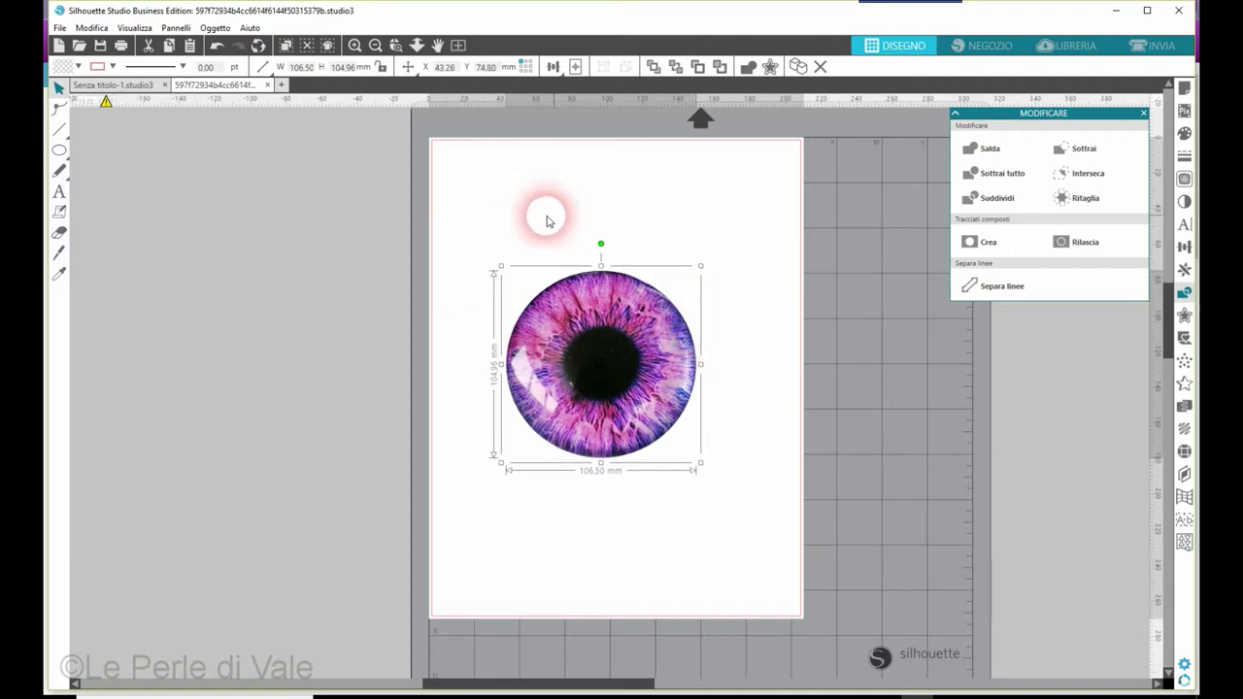
pyautogui.click(483, 236)
pyautogui.click(667, 408)
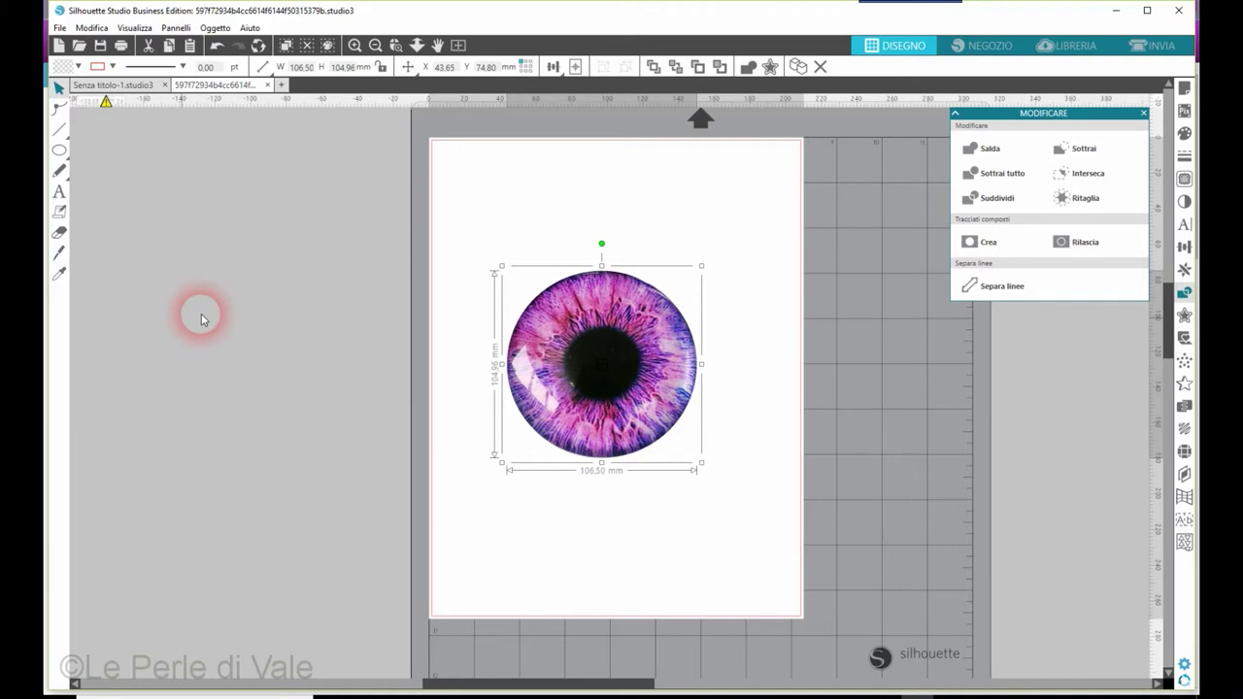
# - Scale the cropped iris to 6 mm wide with its proportions locked and place it near the page's upper-left area
pyautogui.click(1186, 249)
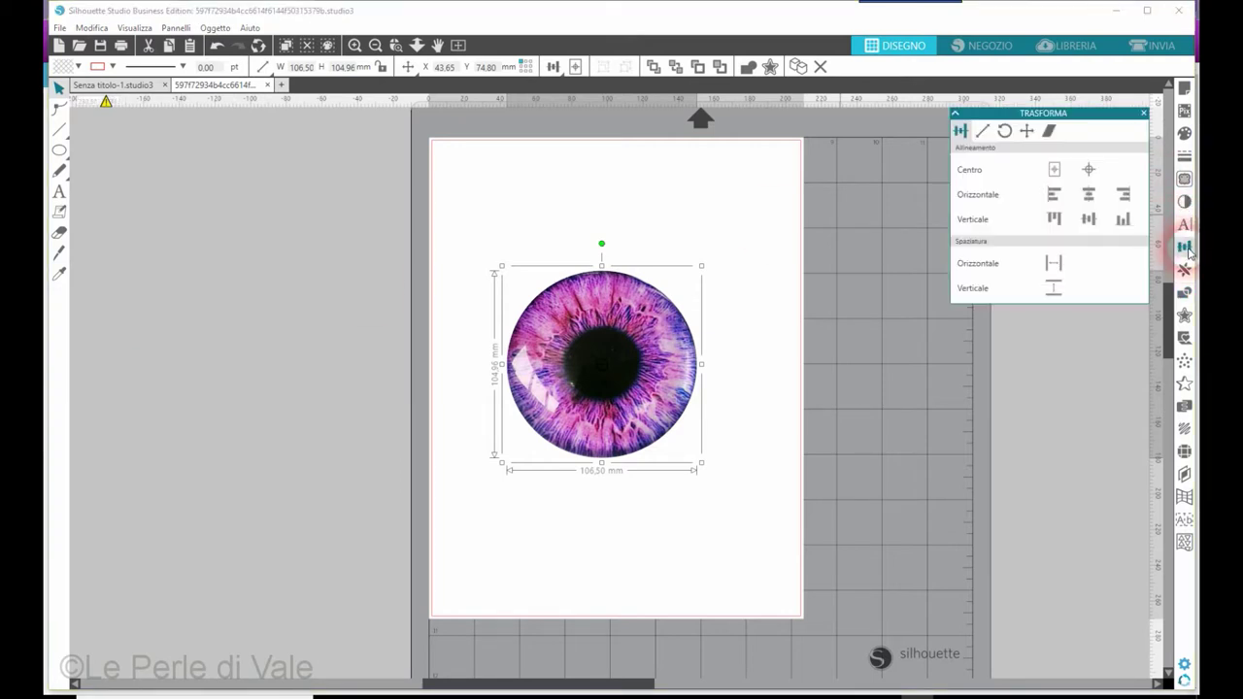
pyautogui.click(989, 136)
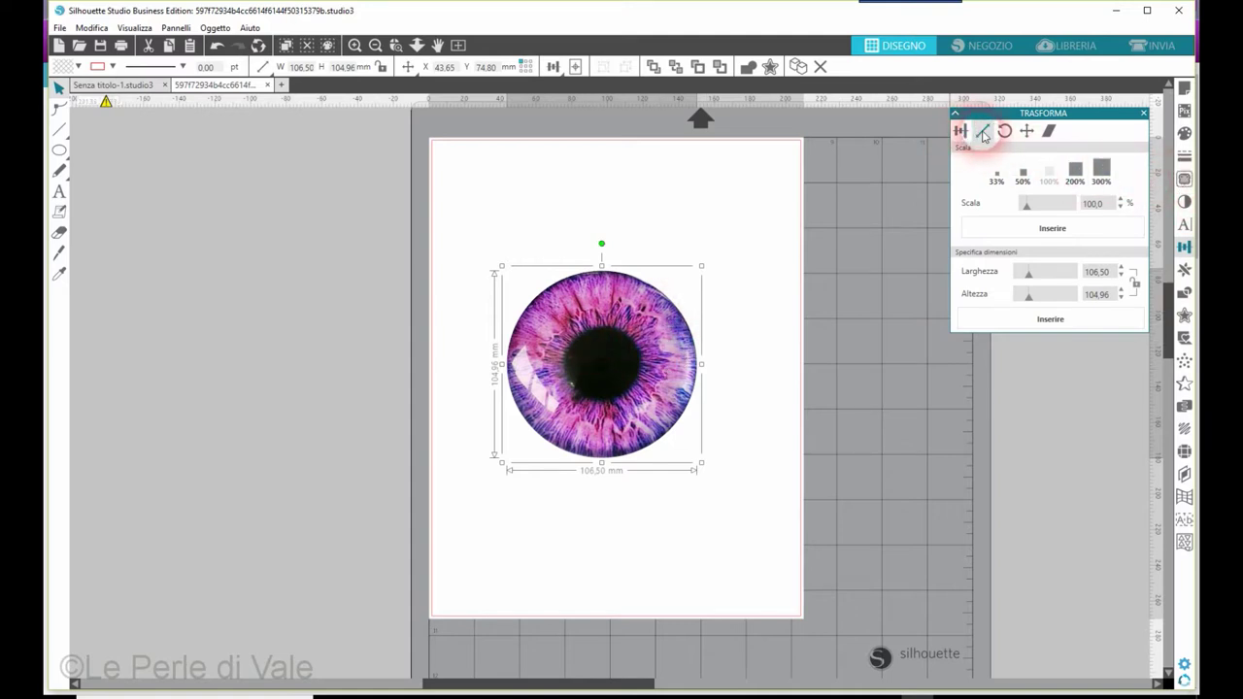
pyautogui.click(1136, 282)
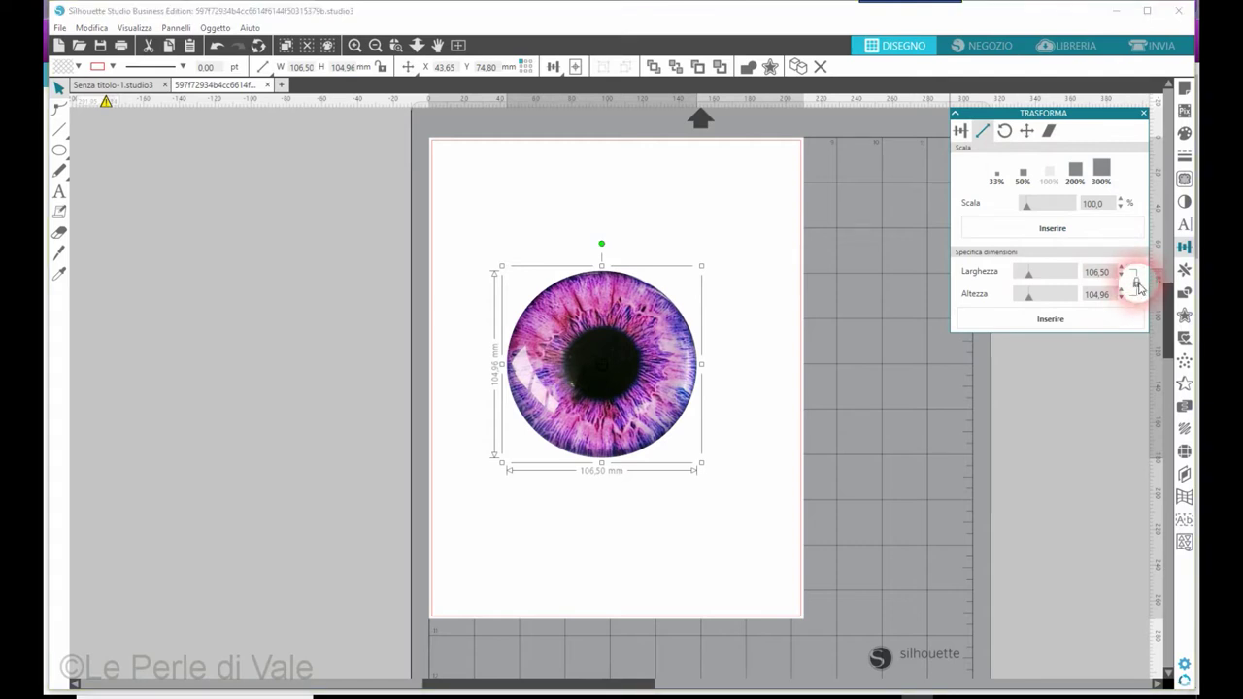
pyautogui.moveTo(1120, 275); pyautogui.dragTo(1068, 275)
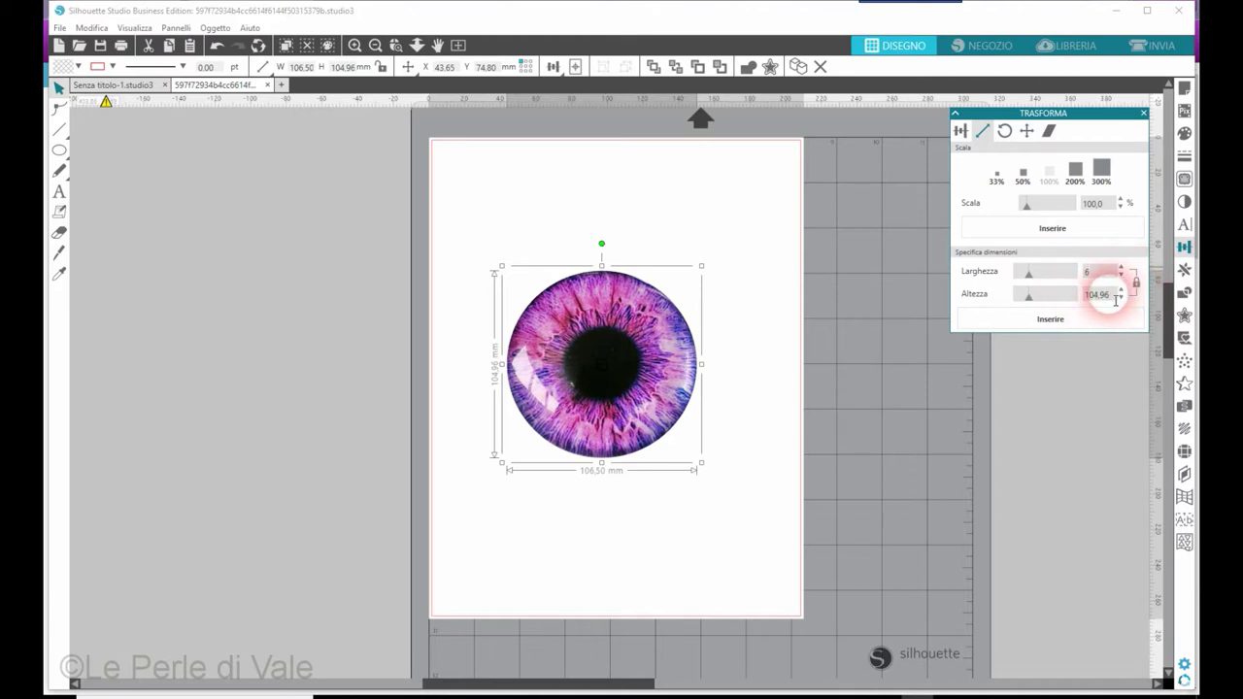
pyautogui.click(1049, 318)
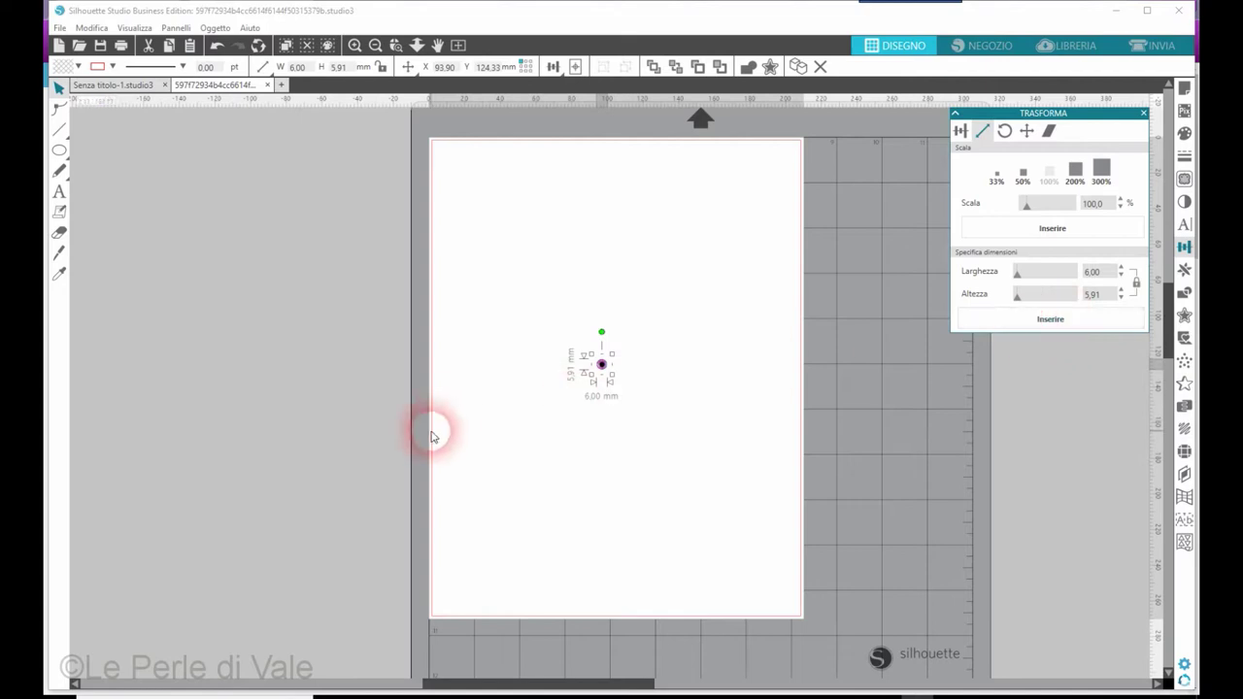
pyautogui.click(658, 411)
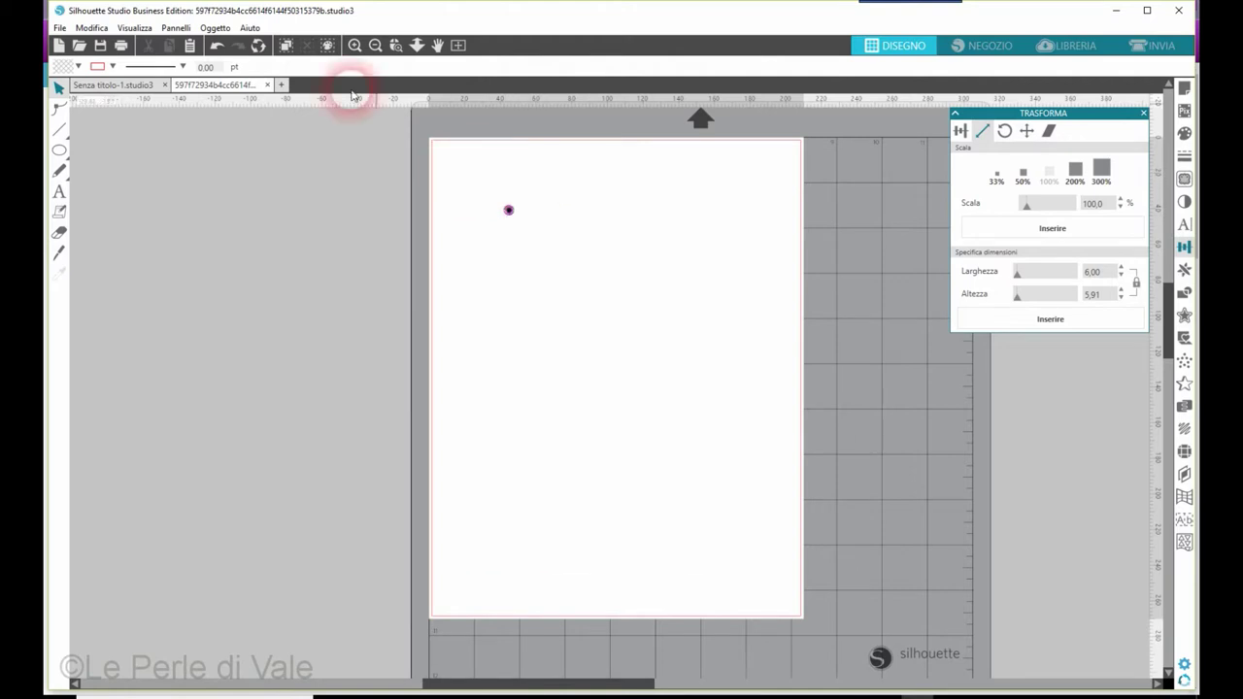
# - Enable registration marks on the page with style Tipo 1 (CAMEO, Portrait, Curio)
pyautogui.click(375, 46)
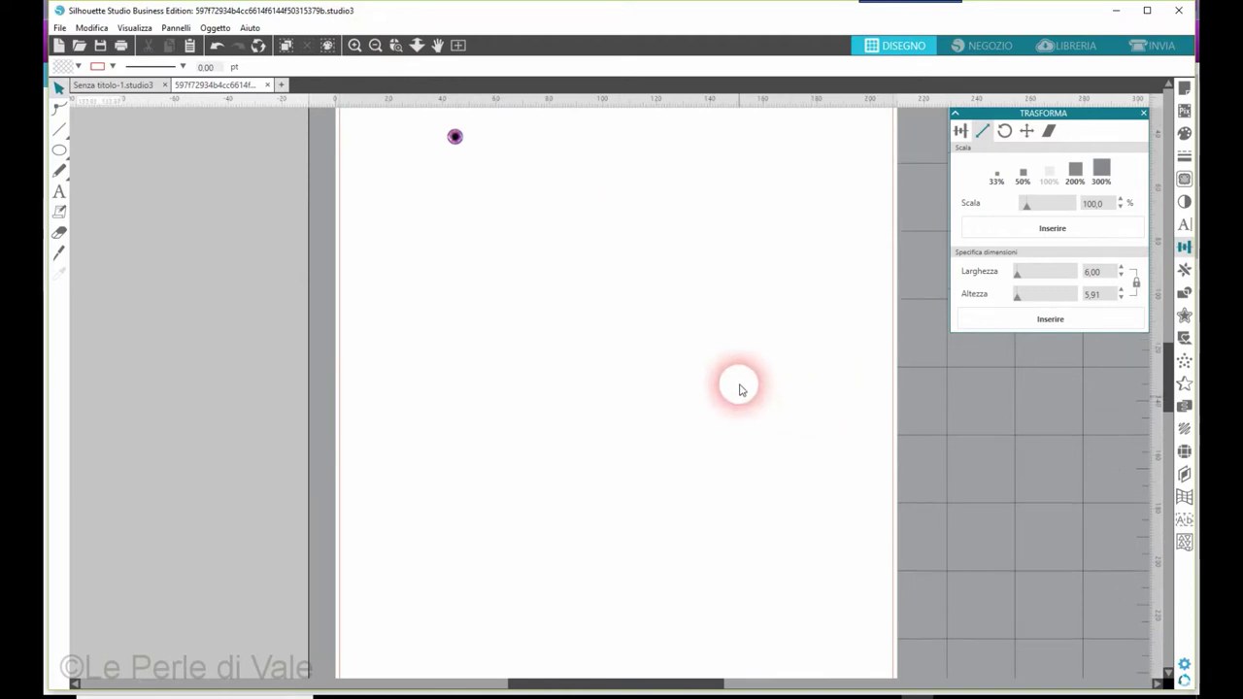
pyautogui.scroll(3, 754, 360)
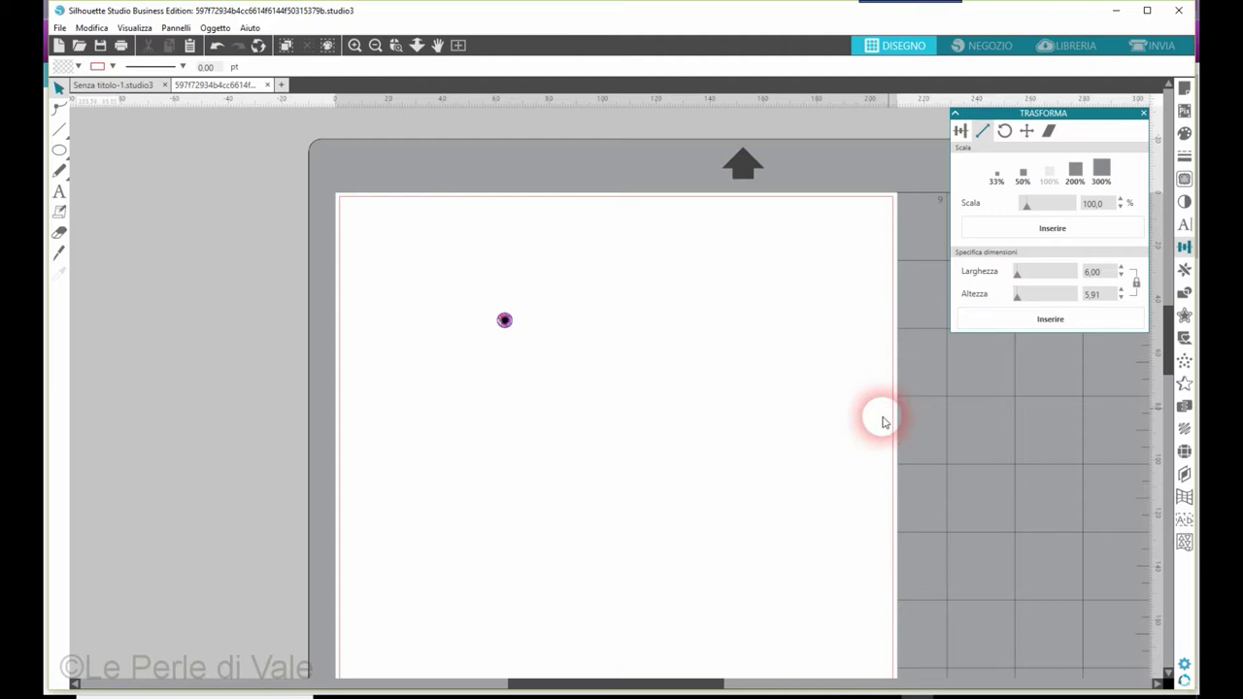
pyautogui.click(1184, 87)
pyautogui.click(1007, 130)
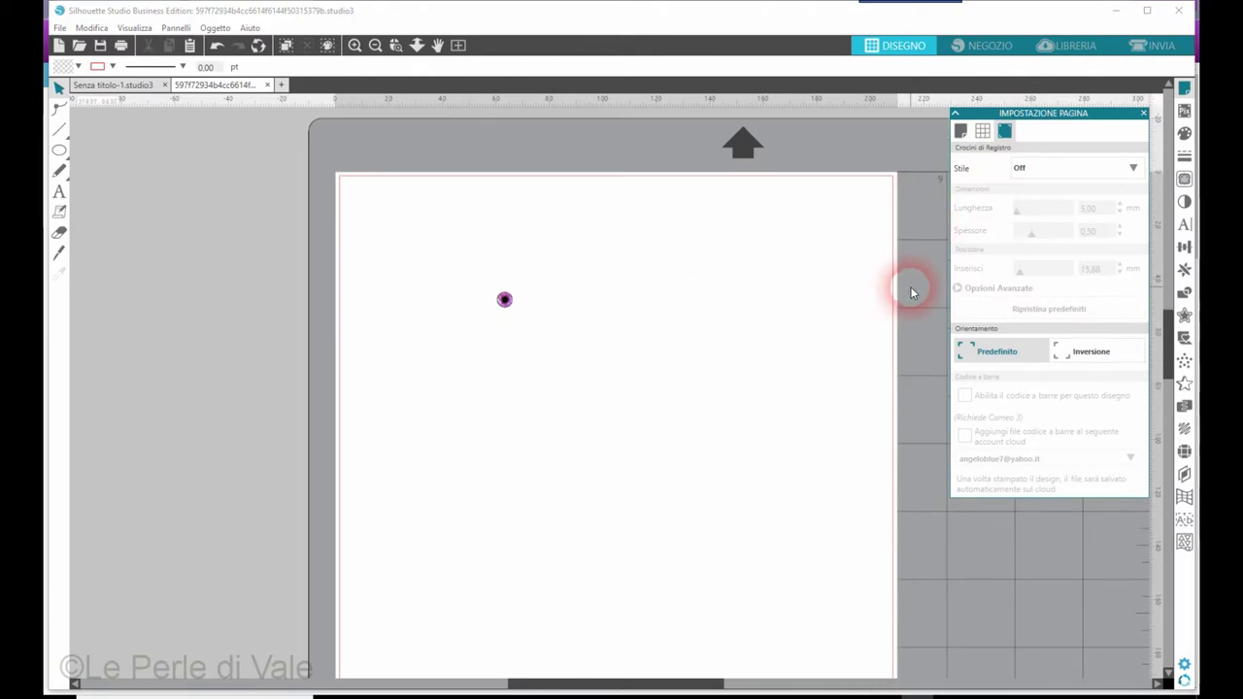
pyautogui.click(1083, 167)
pyautogui.click(1032, 216)
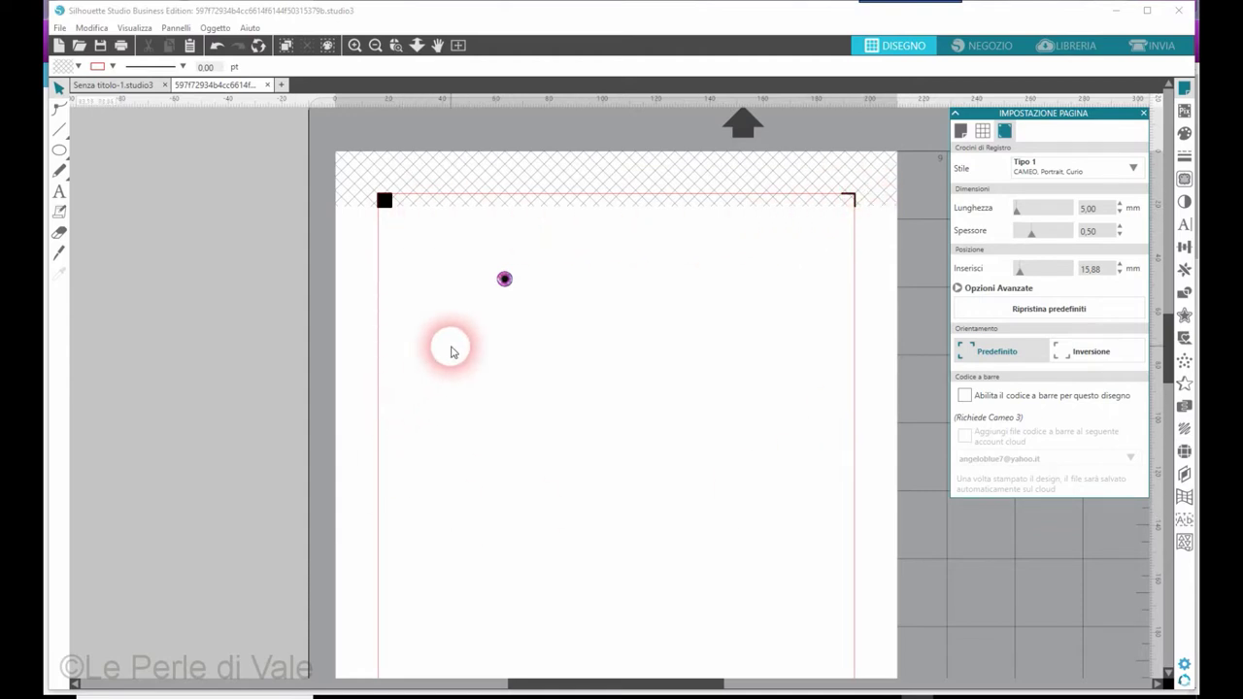
# - Place vertical guides at X 21.00 and 187.00 mm and set the registration mark thickness to 0.40 mm
pyautogui.scroll(-2, 802, 250)
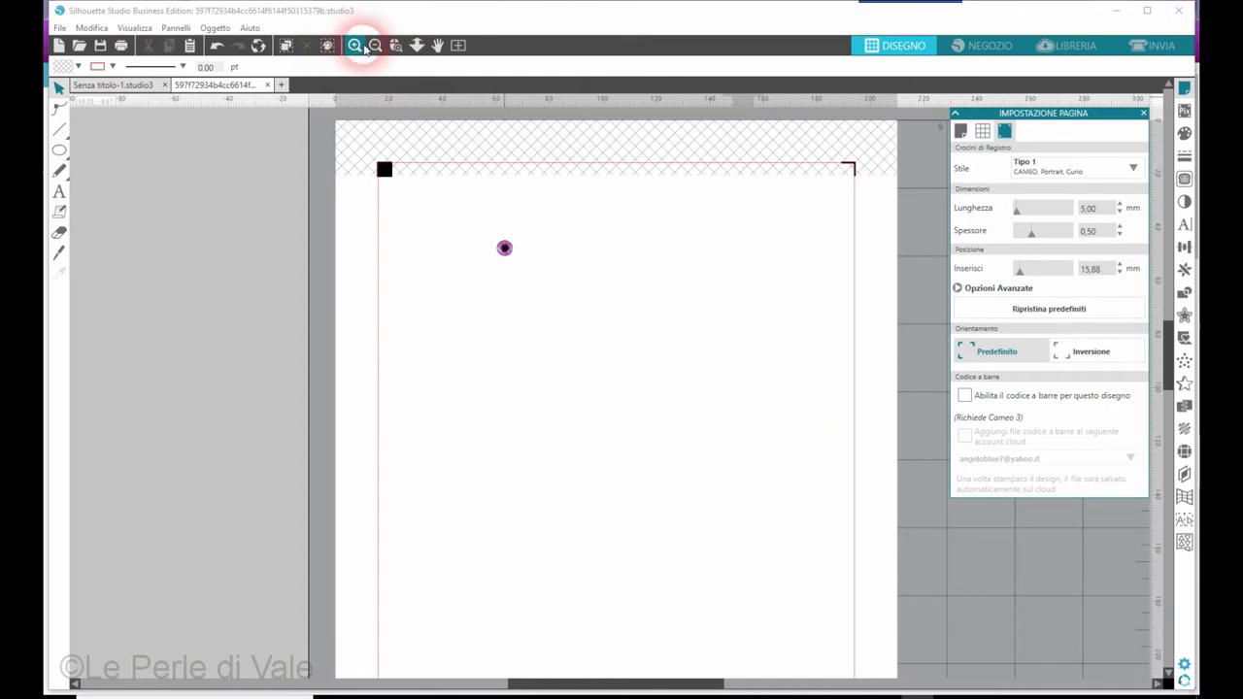
pyautogui.click(374, 45)
pyautogui.click(374, 46)
pyautogui.scroll(-1, 832, 382)
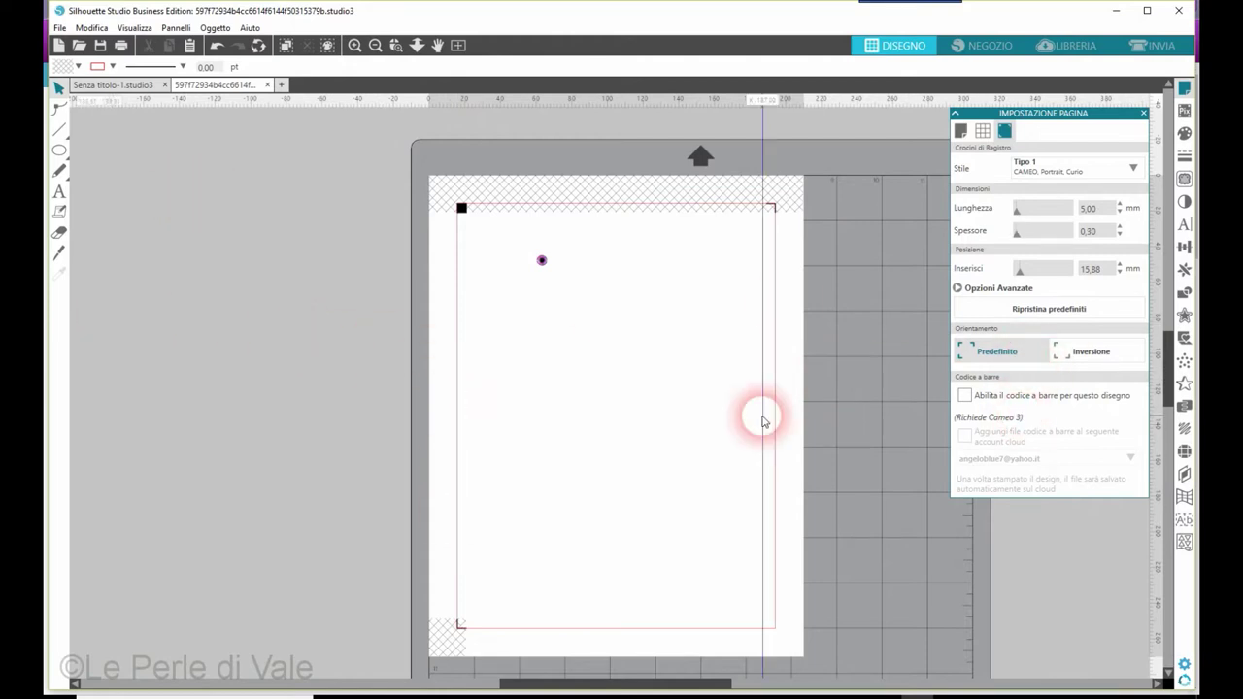
pyautogui.click(1083, 310)
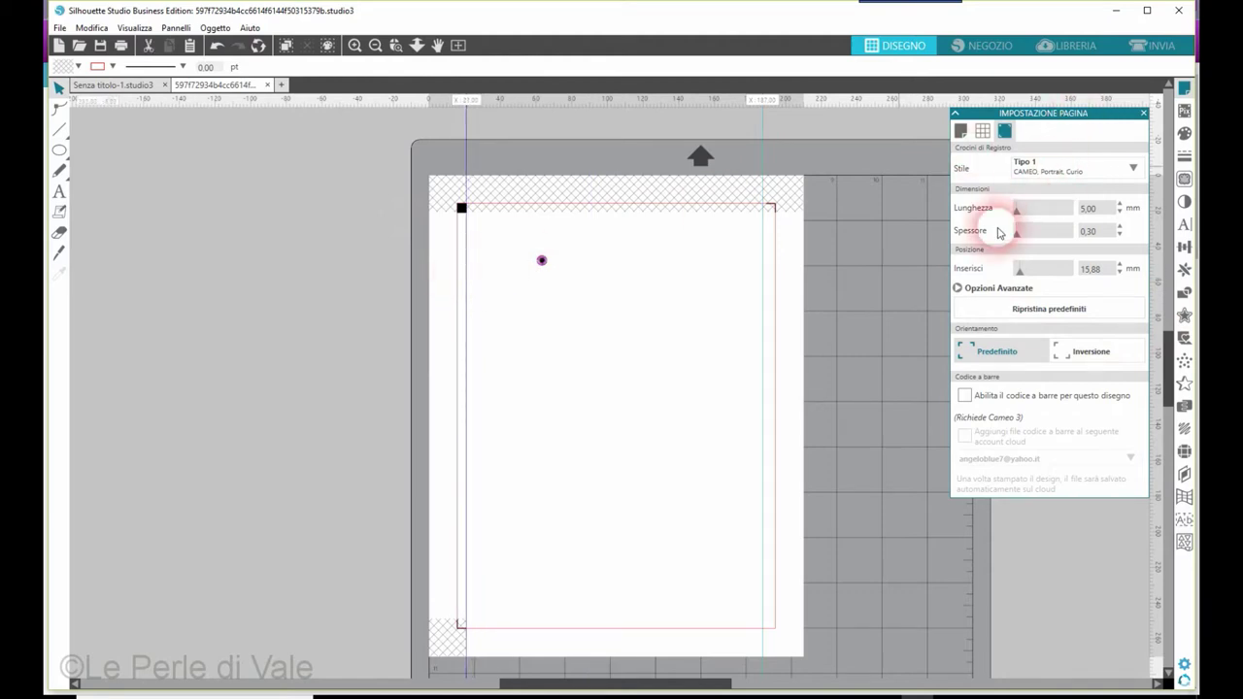
pyautogui.moveTo(1017, 233)
pyautogui.mouseDown()
pyautogui.moveTo(1039, 234)
pyautogui.moveTo(1022, 236)
pyautogui.mouseUp()
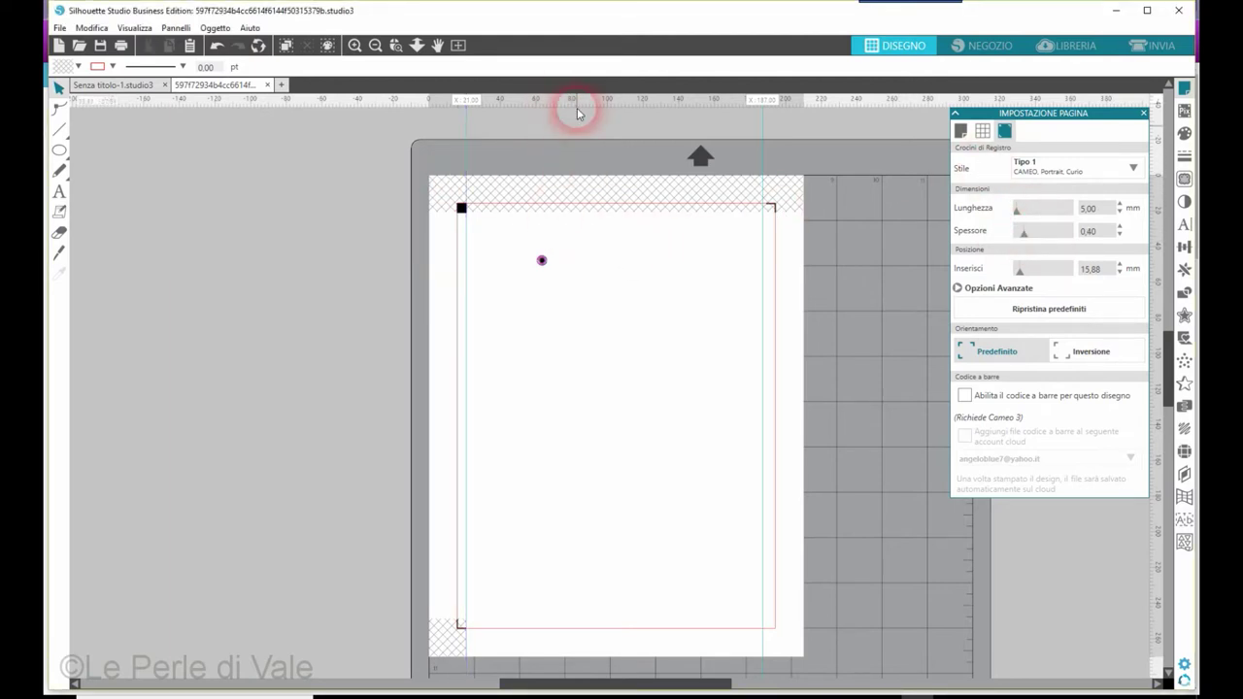
# - Place horizontal guides just below the upper hatched area and at Y 248.00 mm, and move the iris to about X 41.81, Y 39.82 mm
pyautogui.moveTo(581, 112); pyautogui.dragTo(573, 220)
pyautogui.moveTo(543, 262); pyautogui.dragTo(506, 249)
pyautogui.click(152, 180)
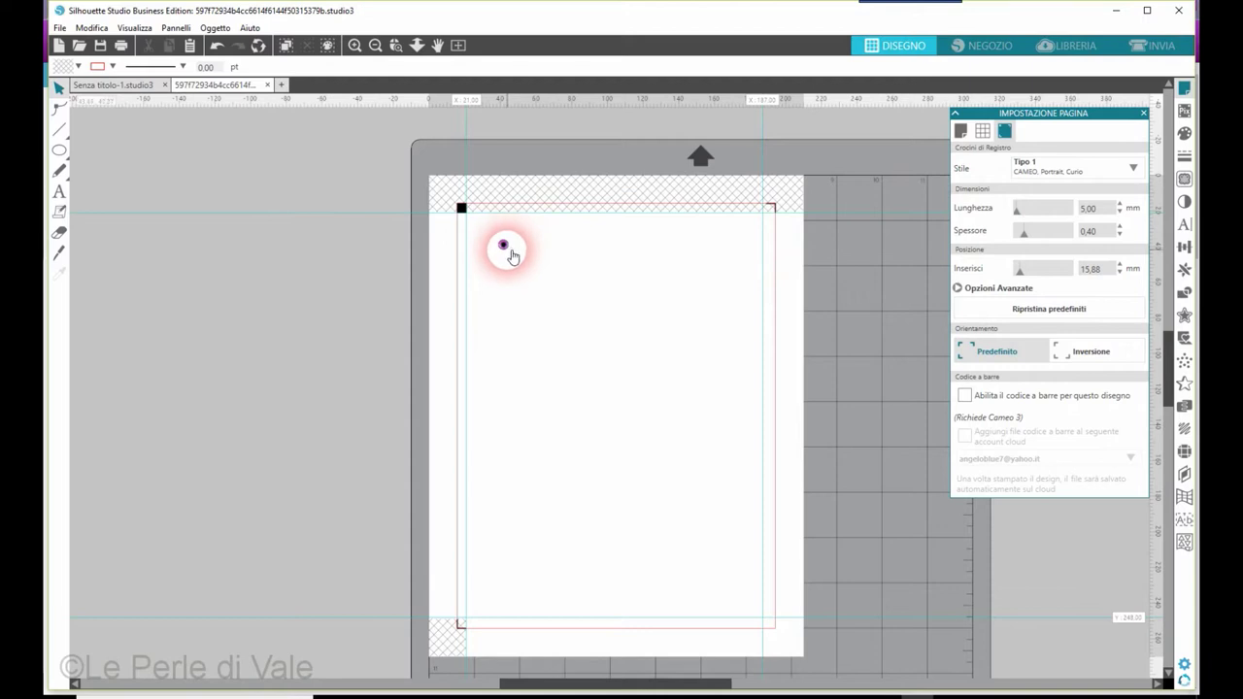
pyautogui.moveTo(510, 250); pyautogui.dragTo(516, 256)
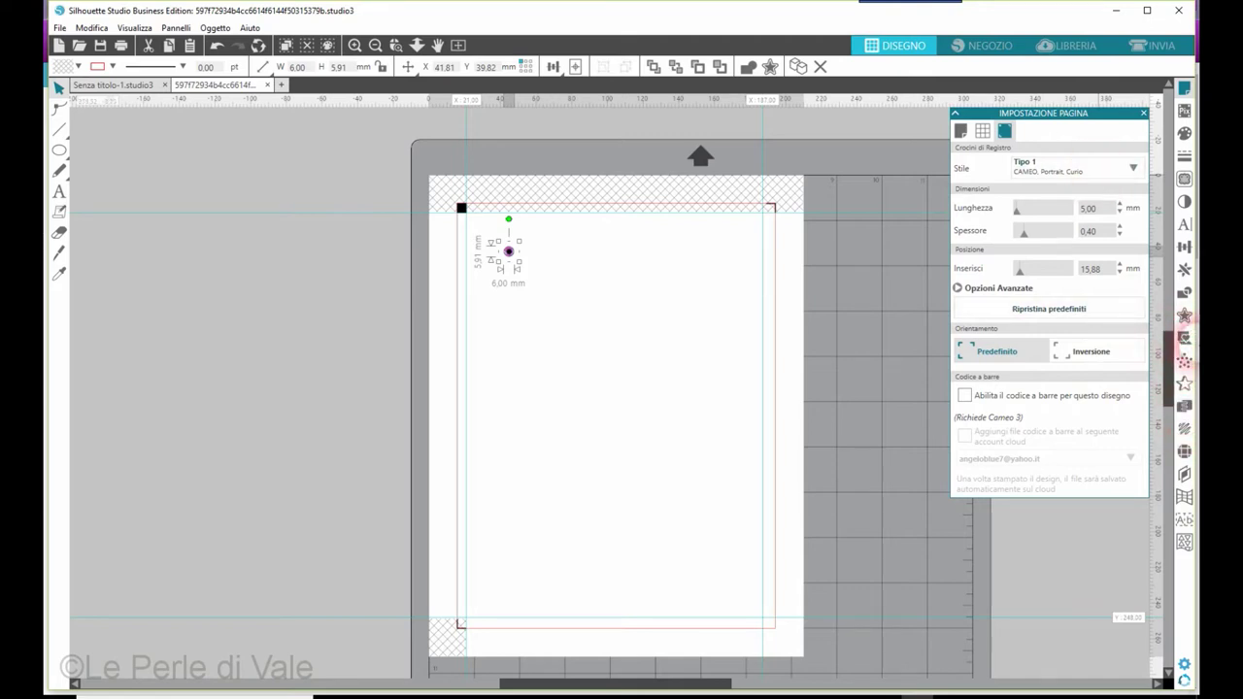
# - Replicate the iris to the right with repeated Riga quadrupla until the horizontal row holds 19 irises
pyautogui.click(1185, 269)
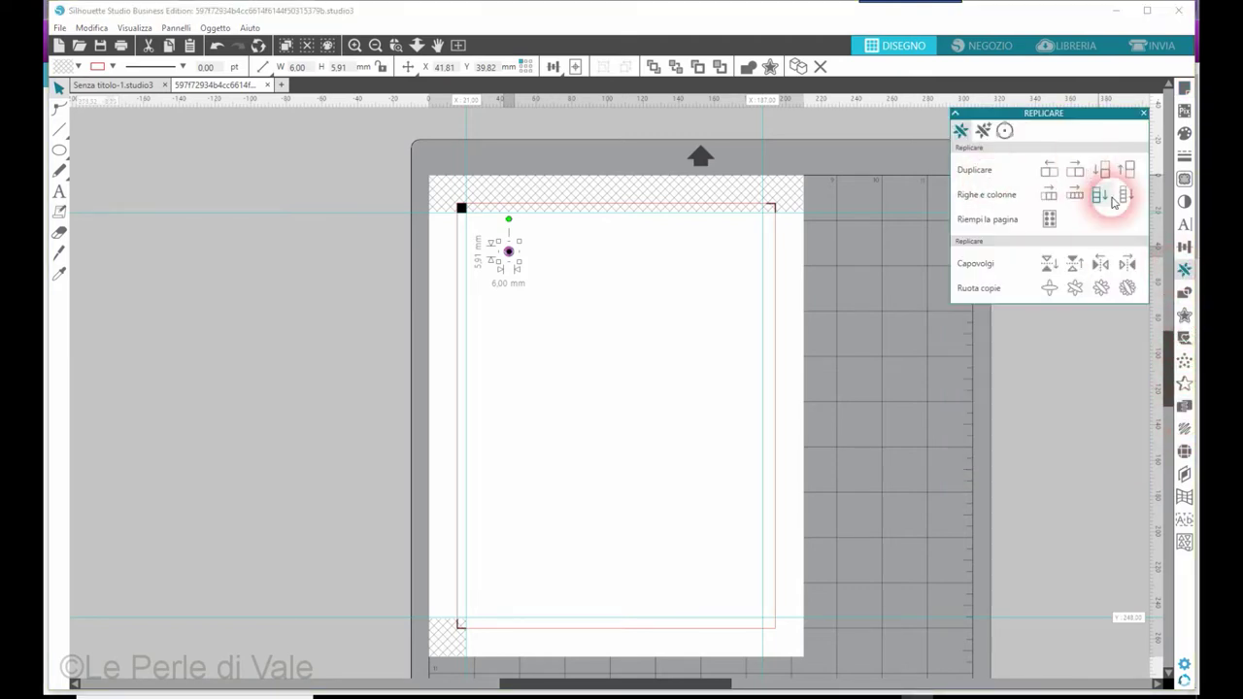
pyautogui.click(1081, 199)
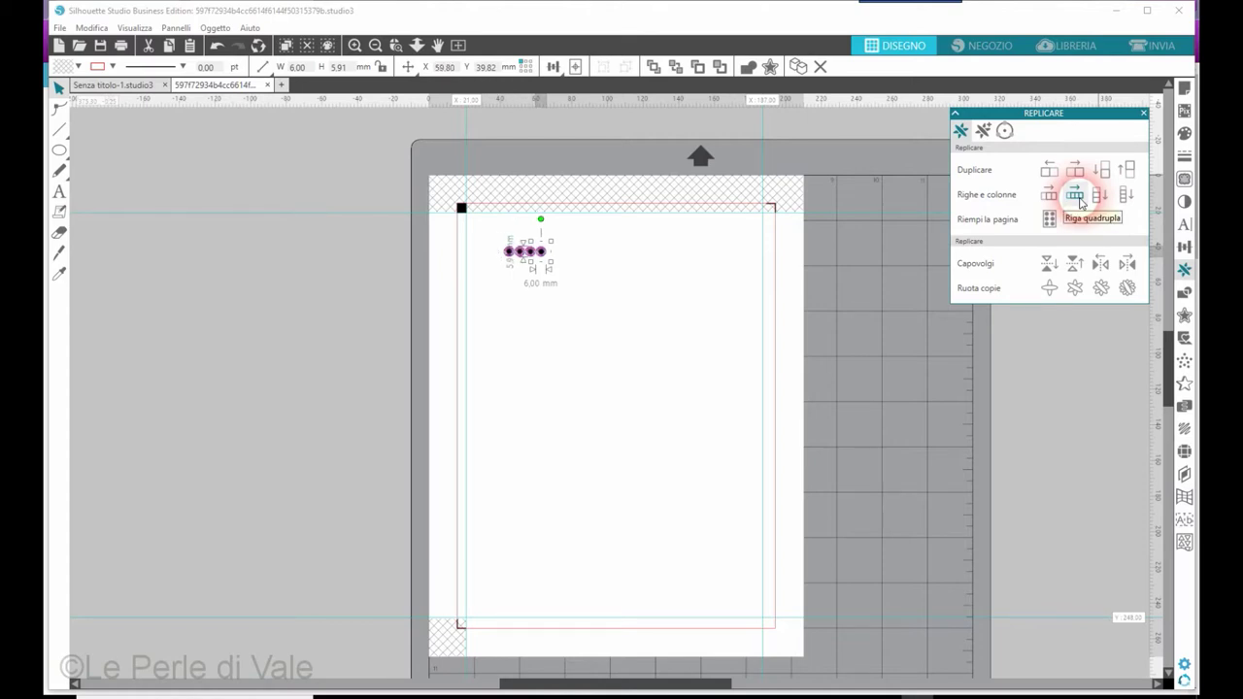
pyautogui.click(1081, 199)
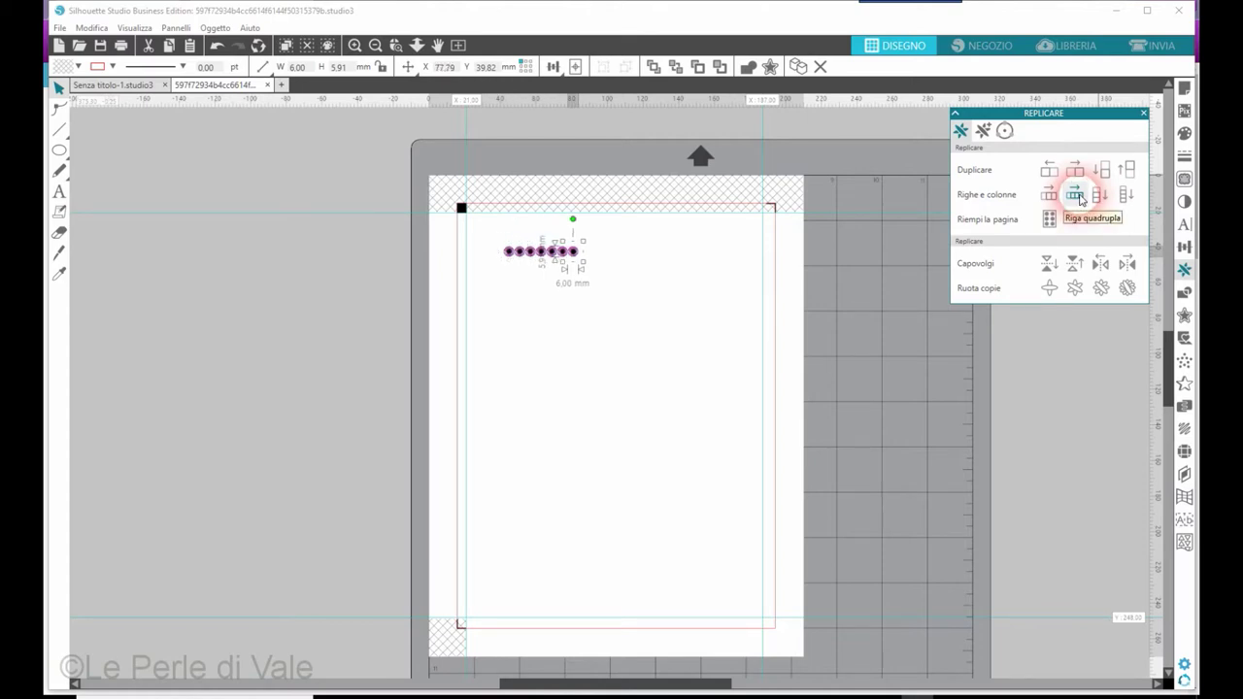
pyautogui.click(1081, 198)
pyautogui.click(1081, 198)
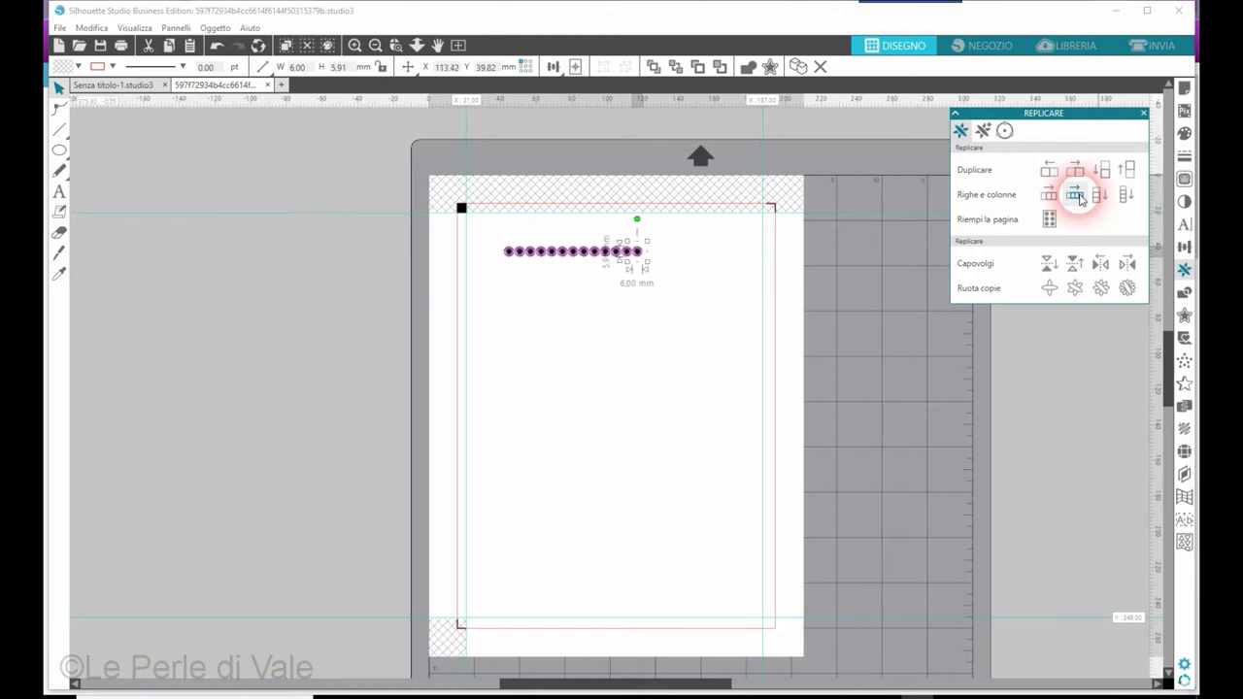
pyautogui.click(1081, 199)
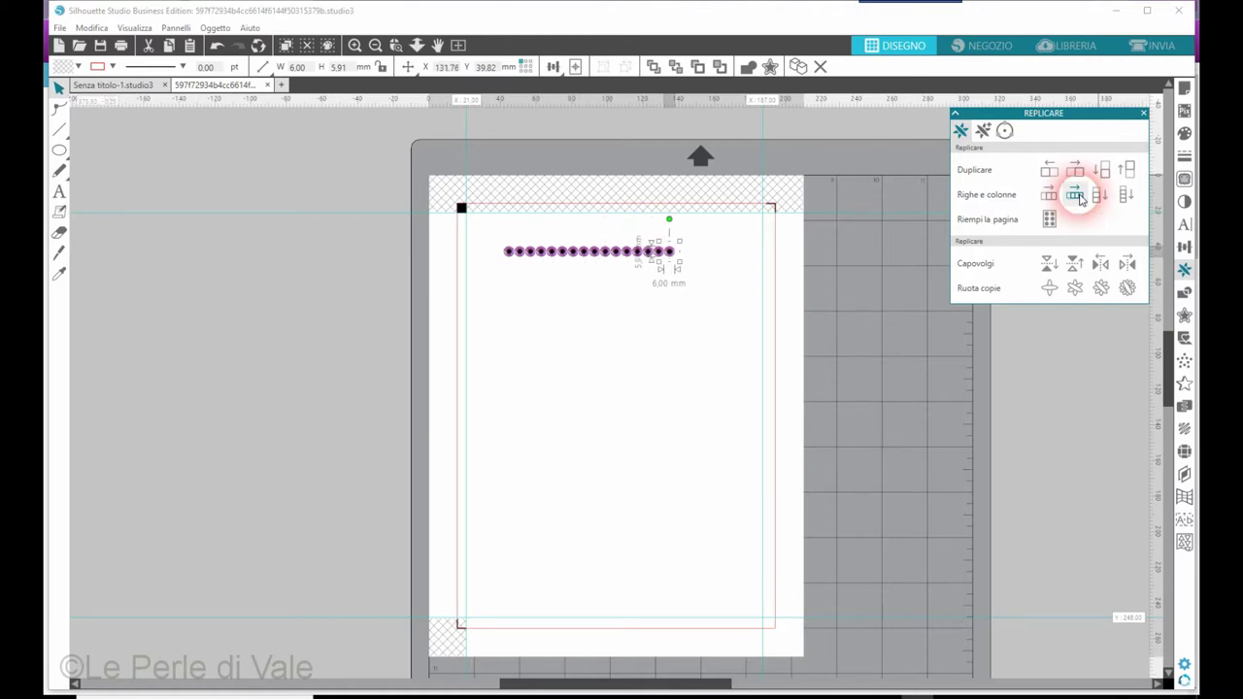
pyautogui.click(1081, 198)
pyautogui.click(719, 309)
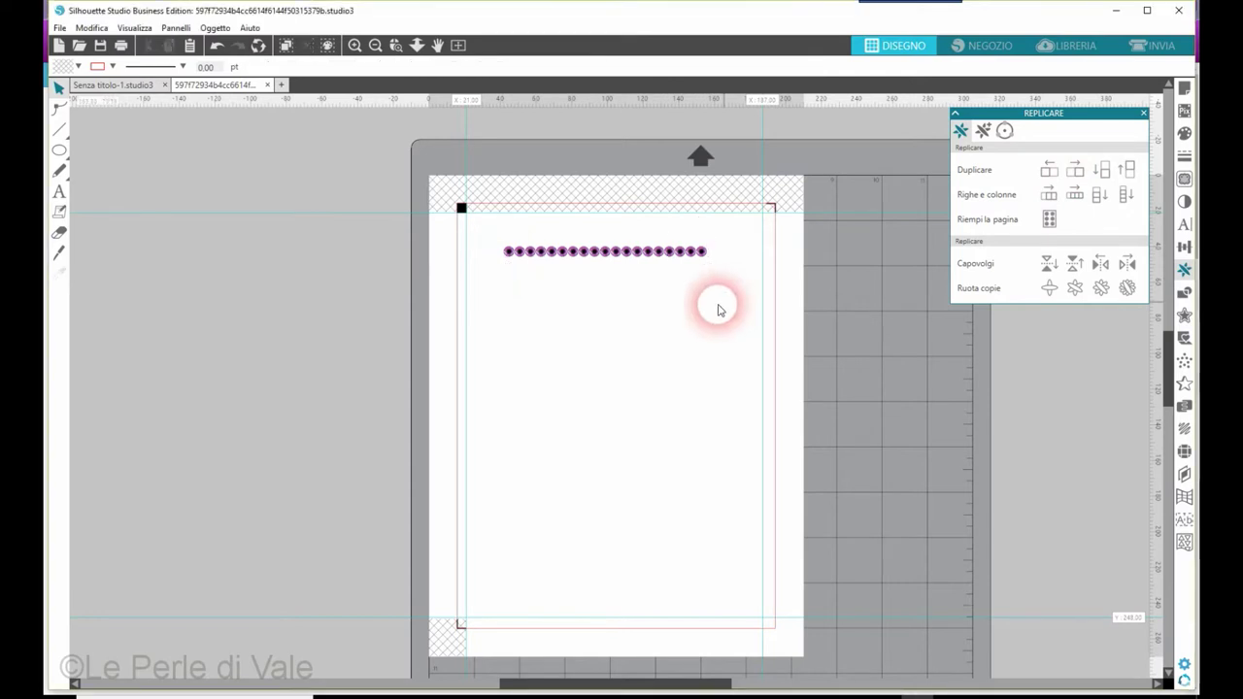
# - Try to fill the page with copies of a single iris using Riempi la pagina
pyautogui.click(698, 255)
pyautogui.click(1050, 219)
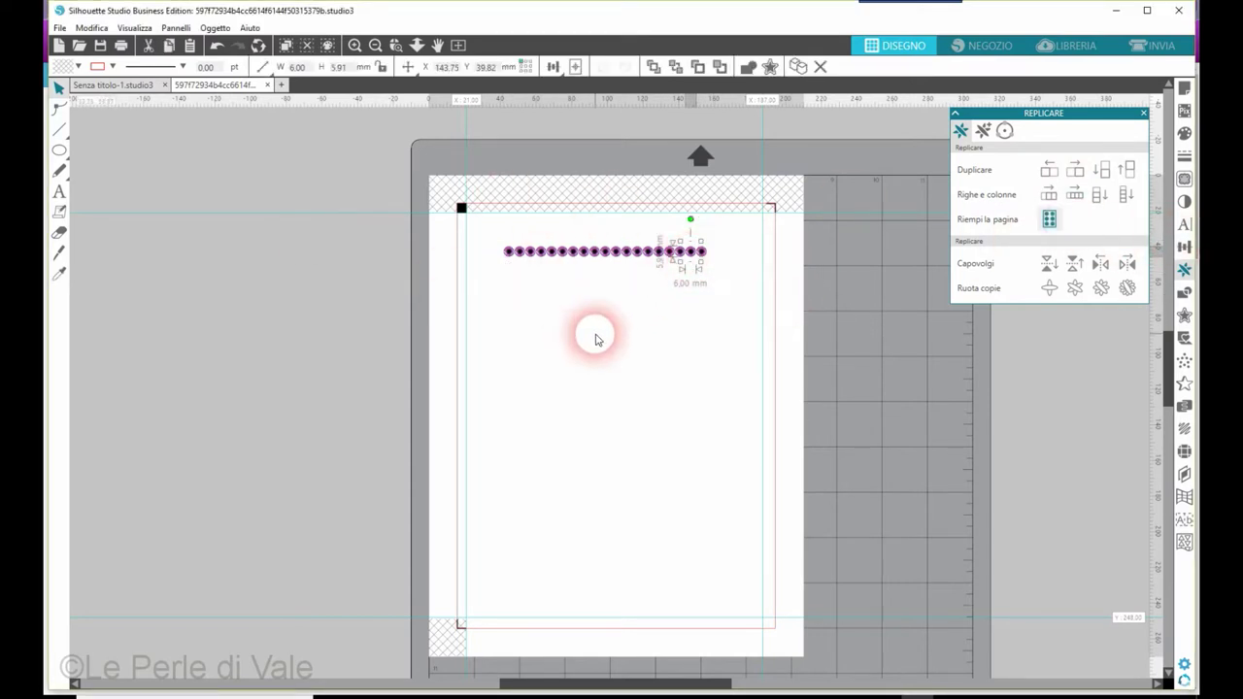
pyautogui.click(595, 339)
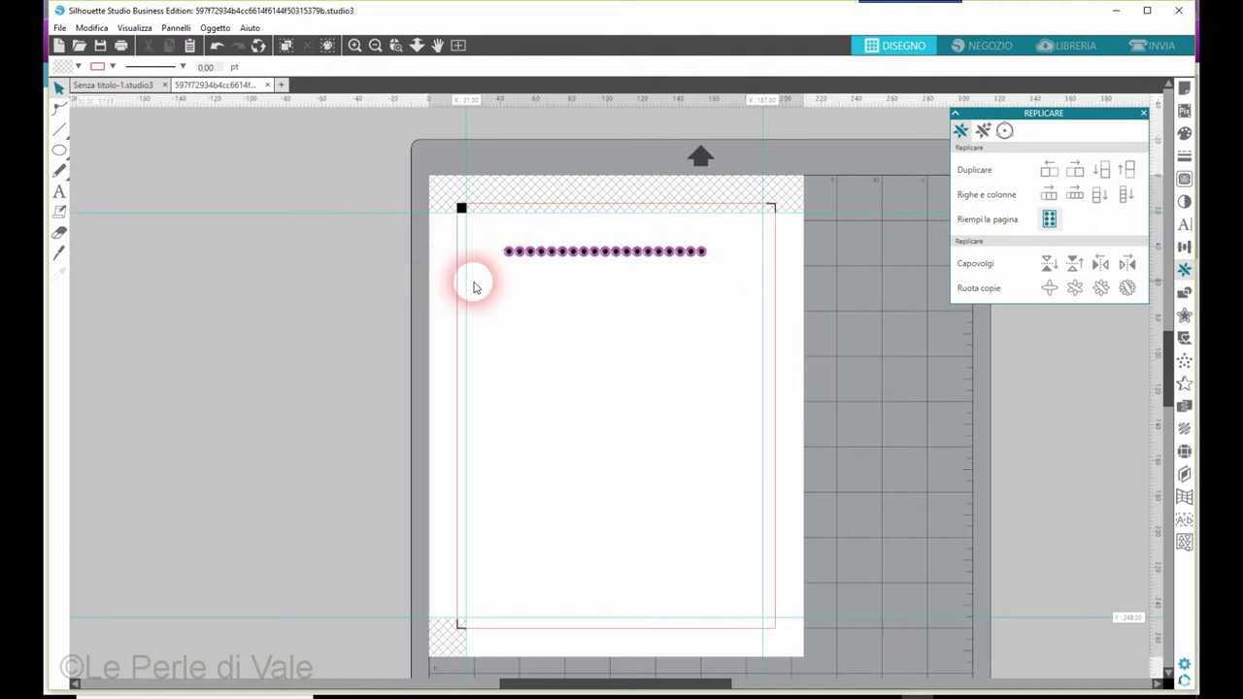
# - Select the whole row of irises, duplicate it below, and move the copy slightly down to leave a small gap
pyautogui.moveTo(494, 233); pyautogui.dragTo(710, 283)
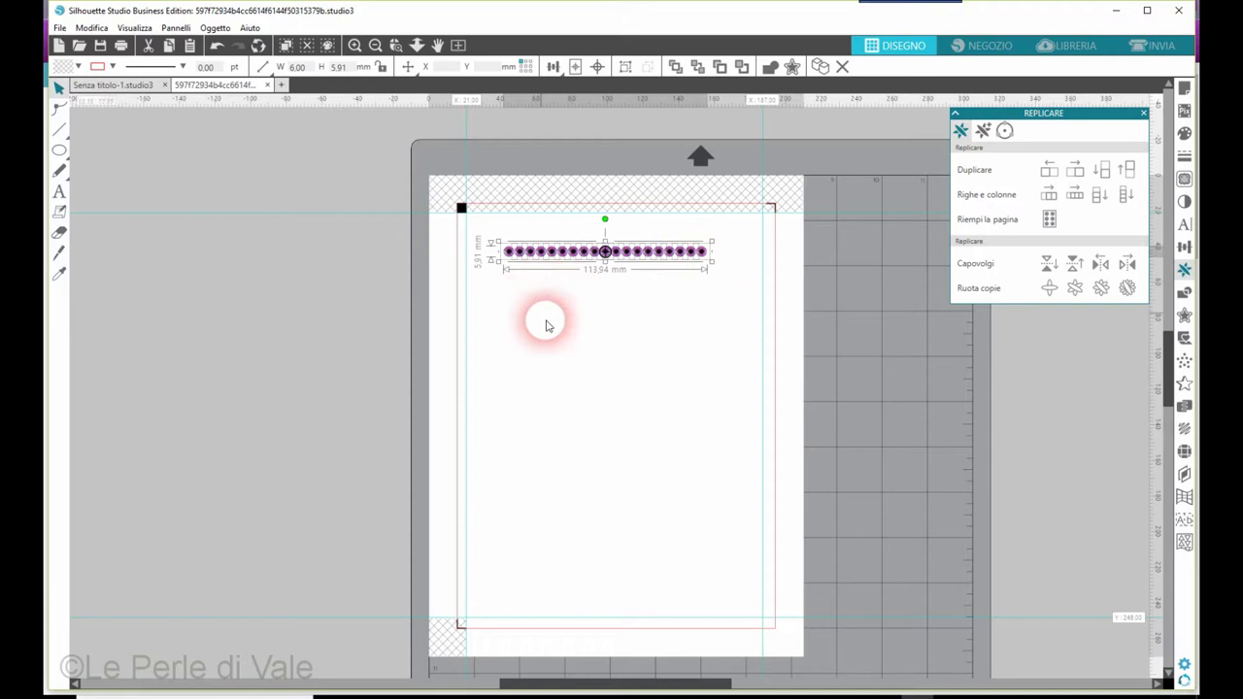
pyautogui.click(1105, 173)
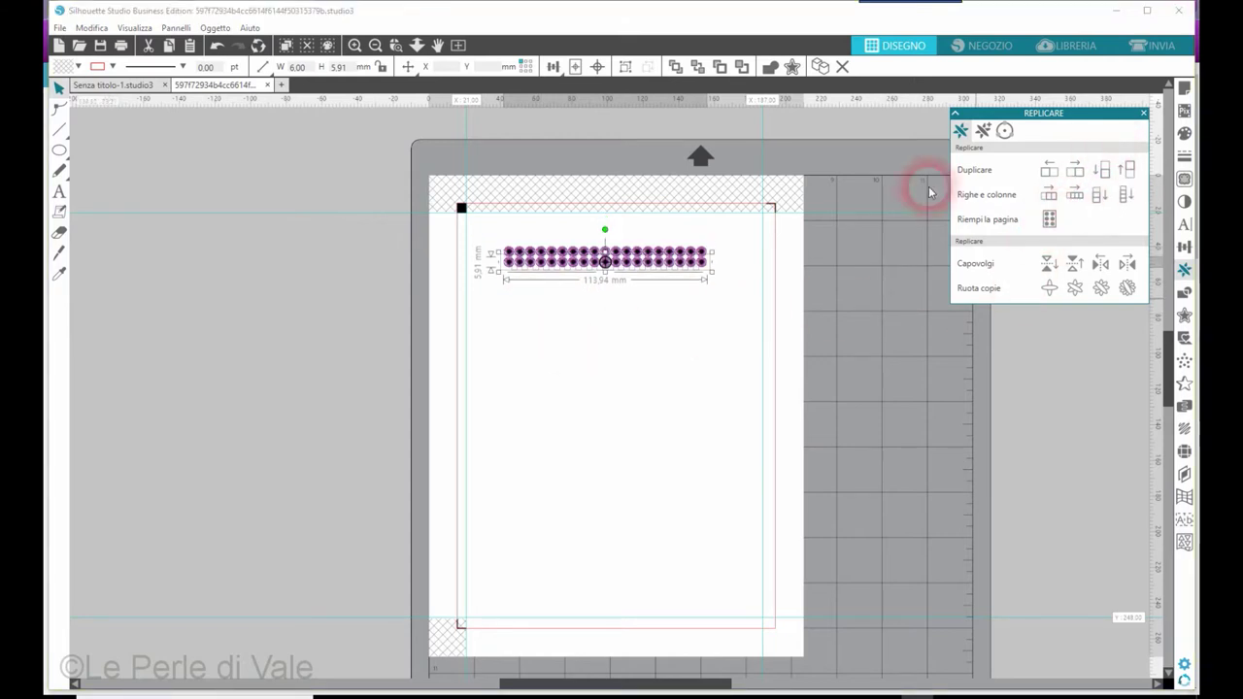
pyautogui.moveTo(702, 307); pyautogui.dragTo(709, 289)
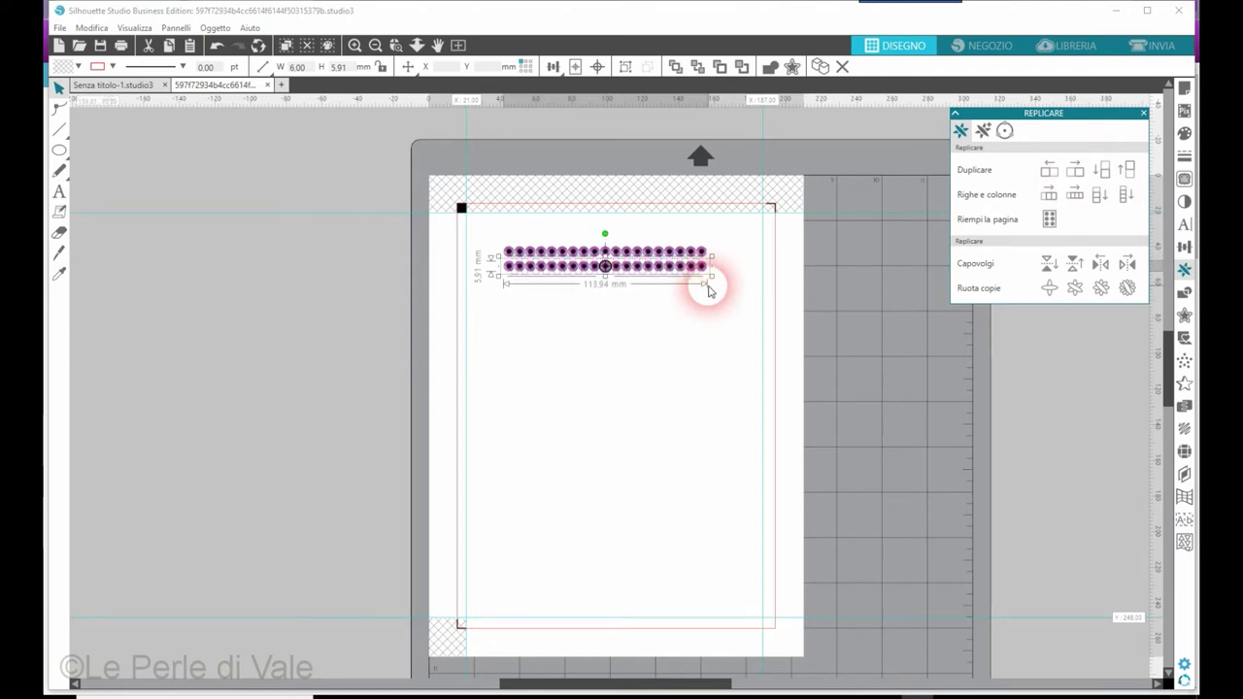
pyautogui.click(677, 330)
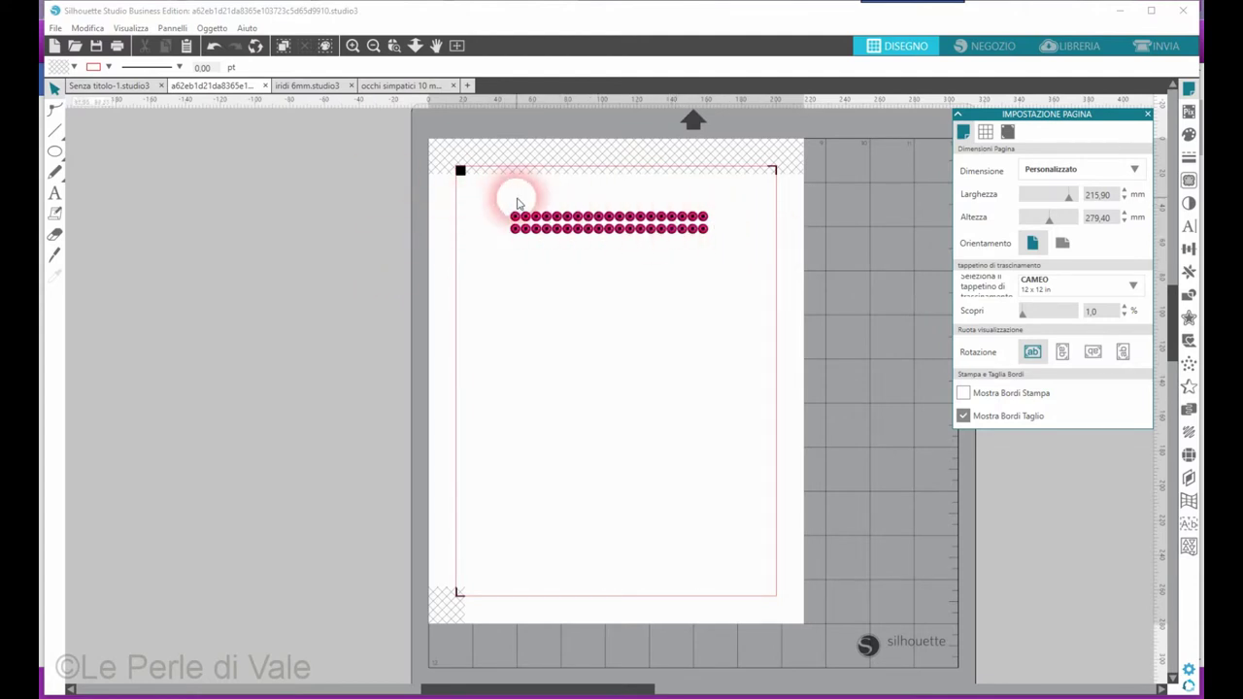
# - View the occhi simpatici 10 mm document, and in iridi 6mm.studio3 set the cutting mat's Scopri value to 0,0 %
pyautogui.click(381, 86)
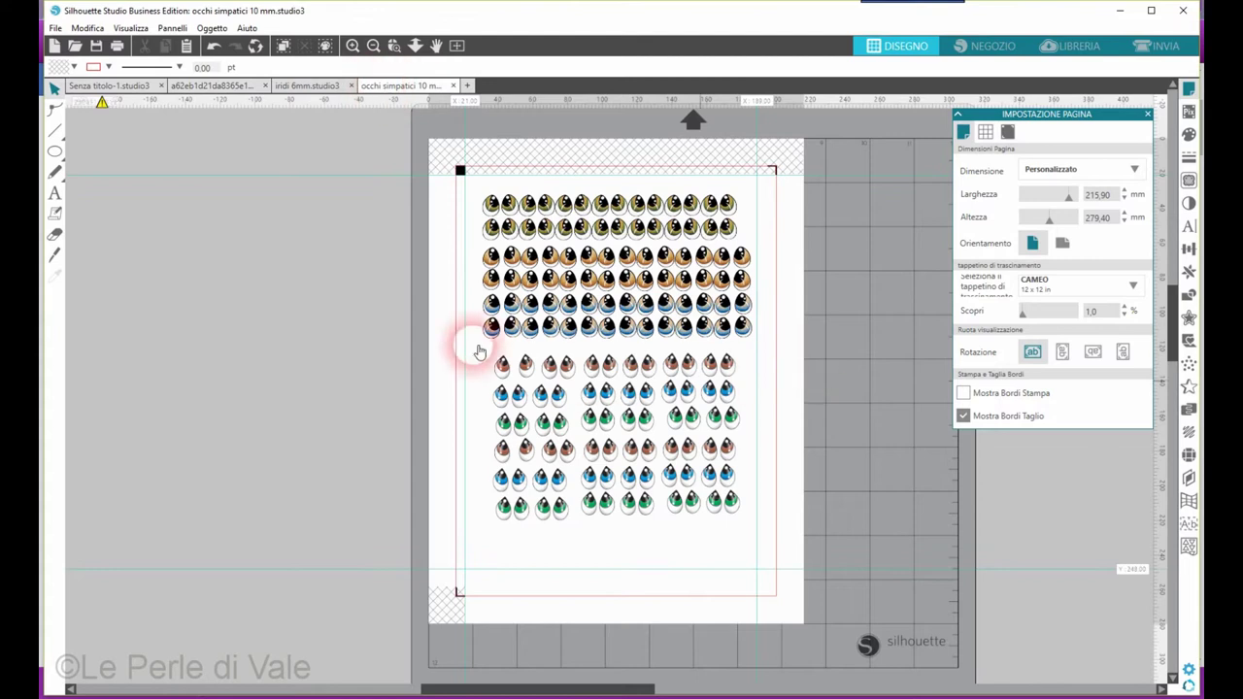
pyautogui.click(305, 88)
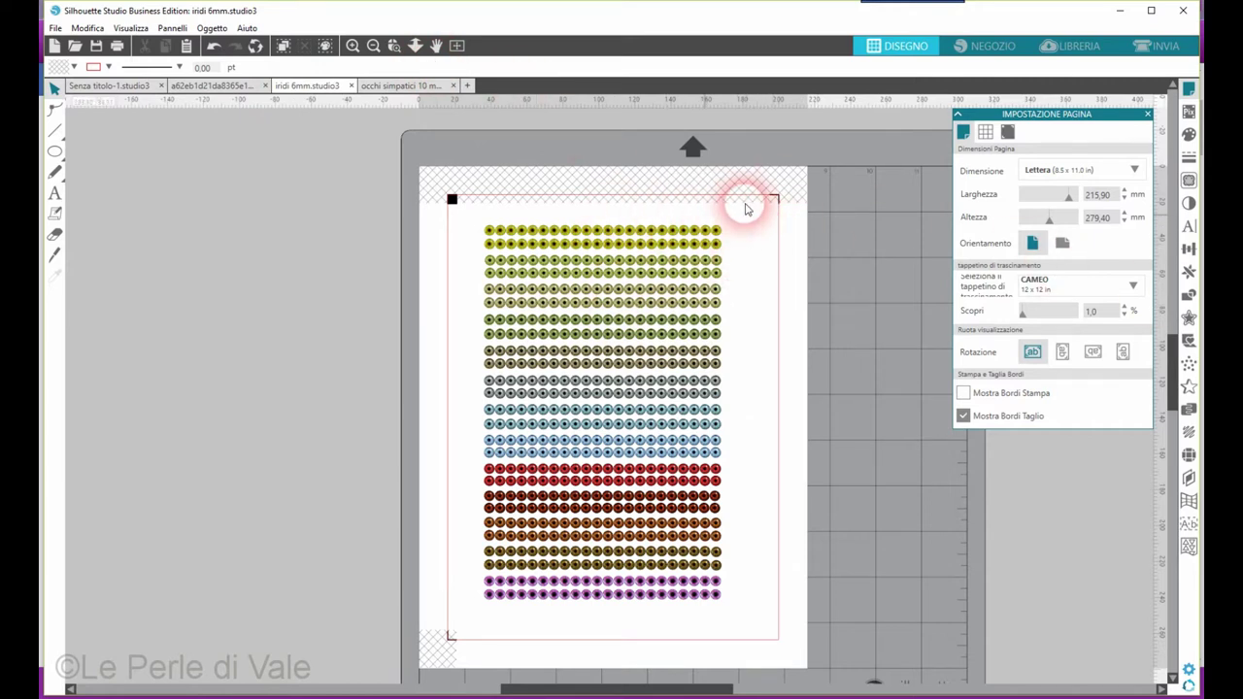
pyautogui.click(1025, 311)
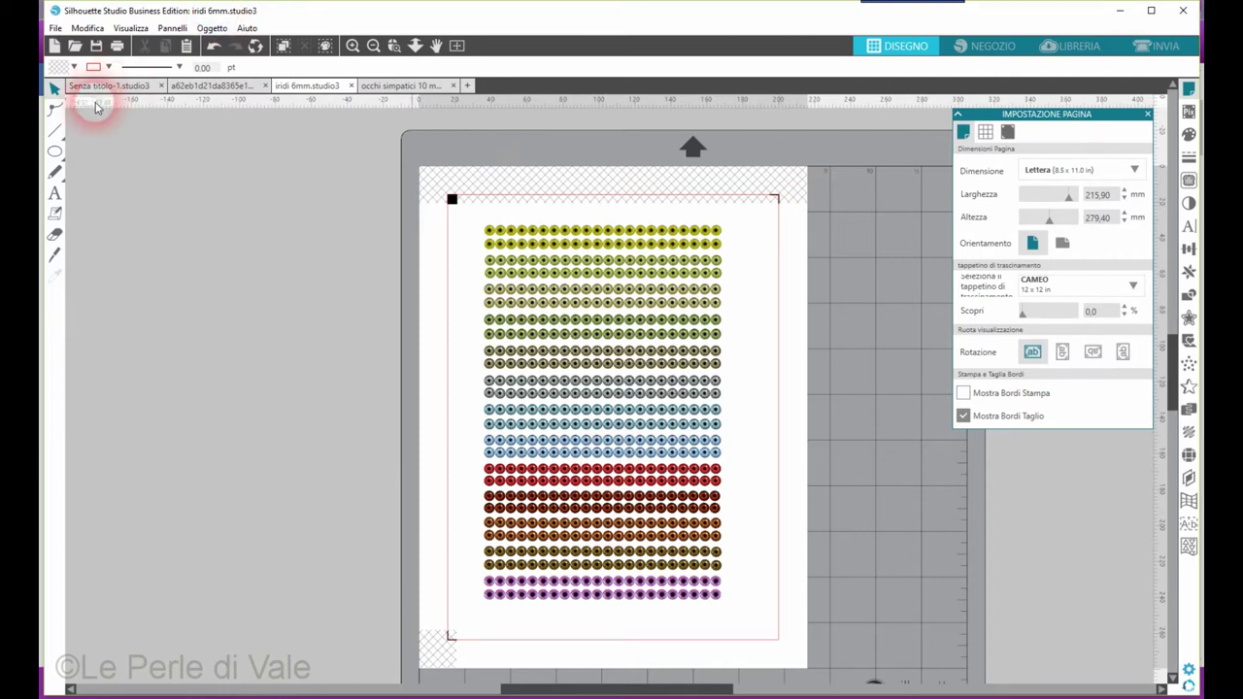
# - Switch to the occhi simpatici 10 mm document and open the print preferences of the WF-2510 Series printer
pyautogui.click(116, 46)
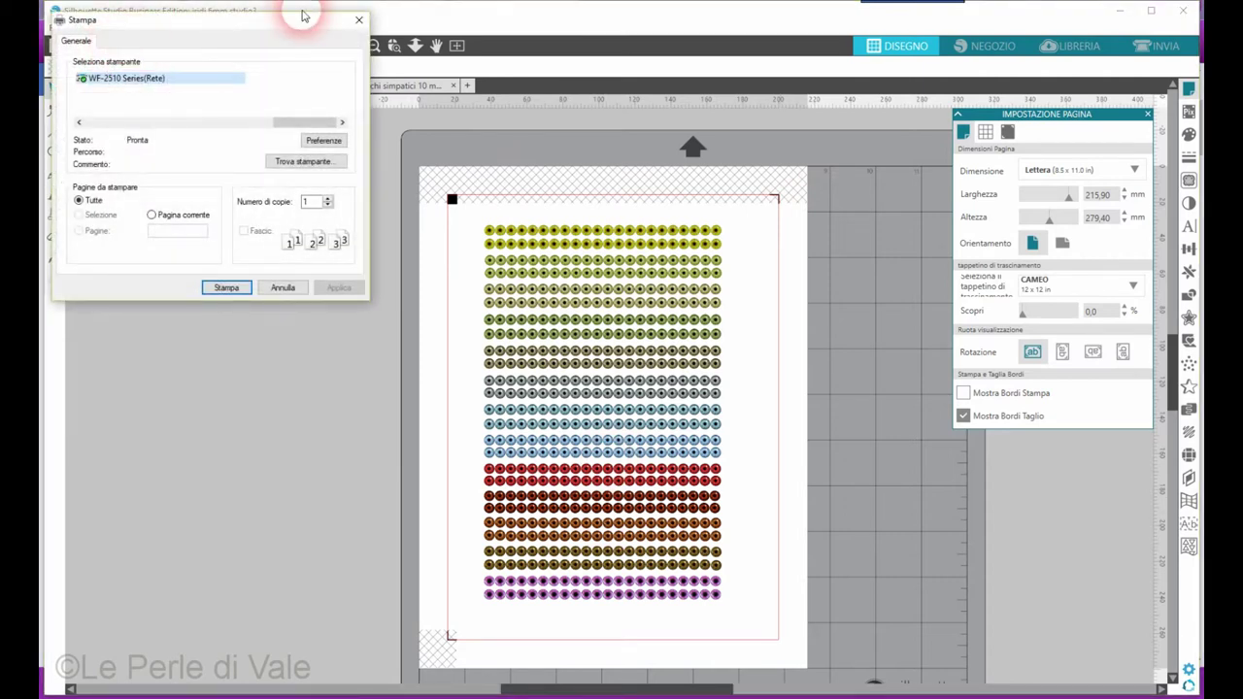
pyautogui.click(358, 20)
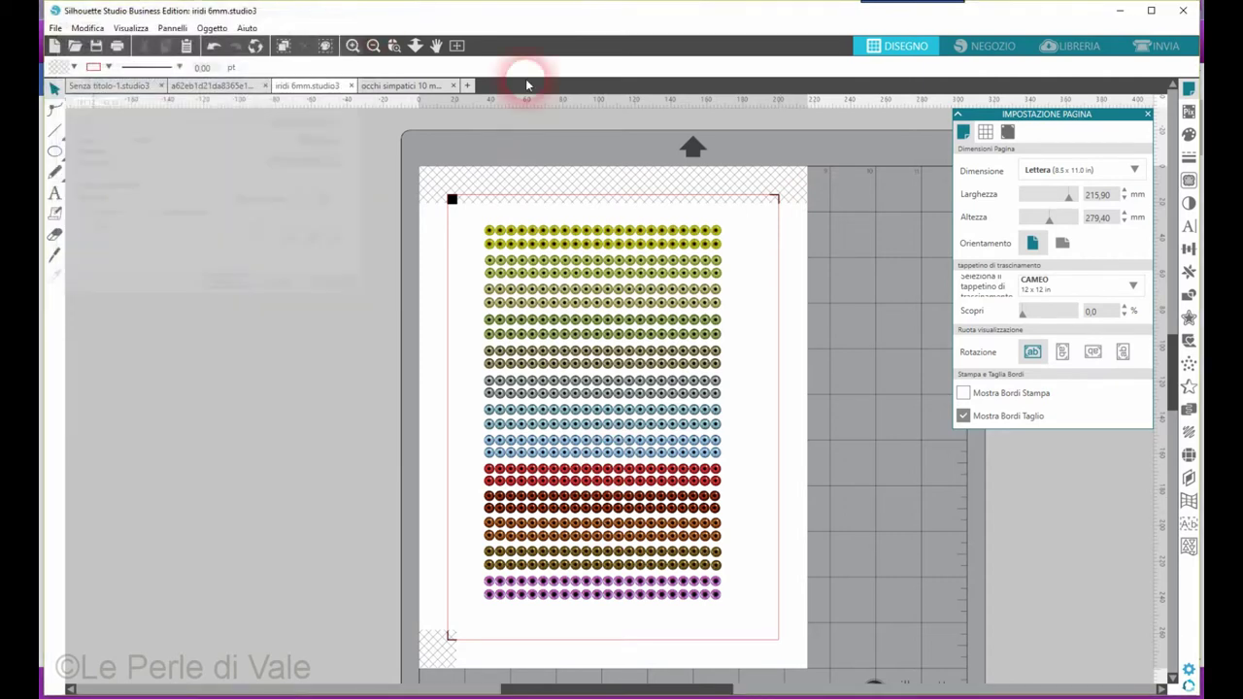
pyautogui.click(369, 87)
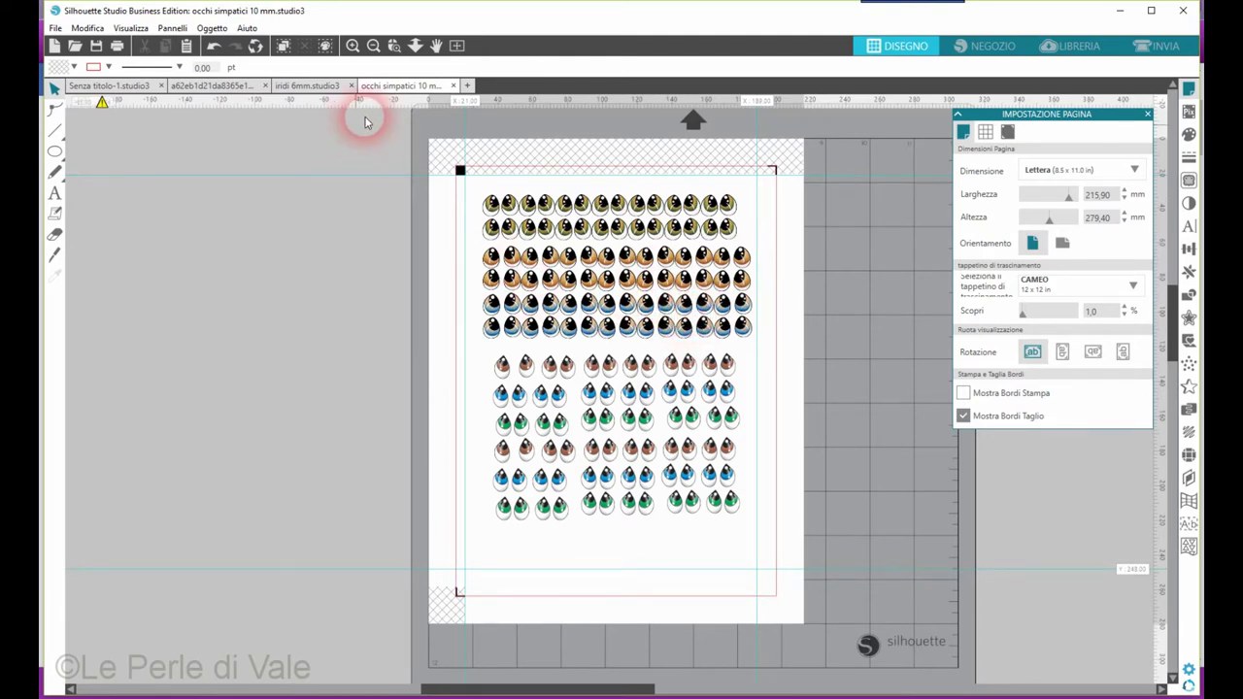
pyautogui.click(119, 46)
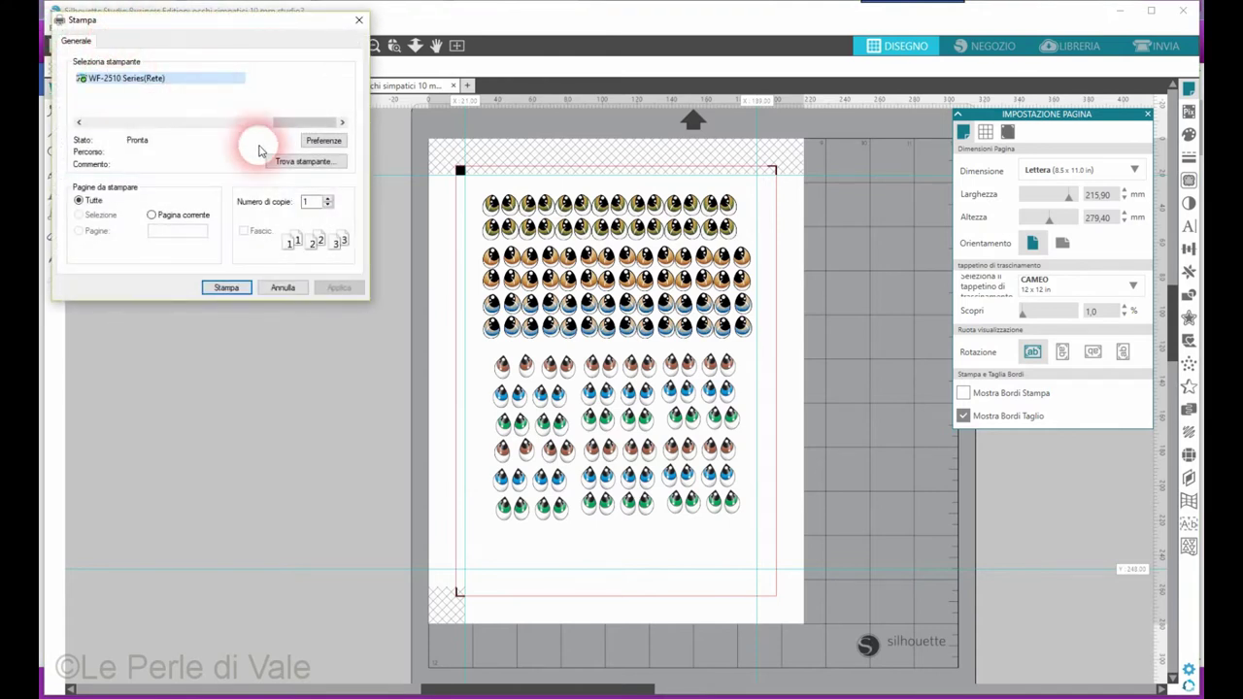
pyautogui.click(323, 142)
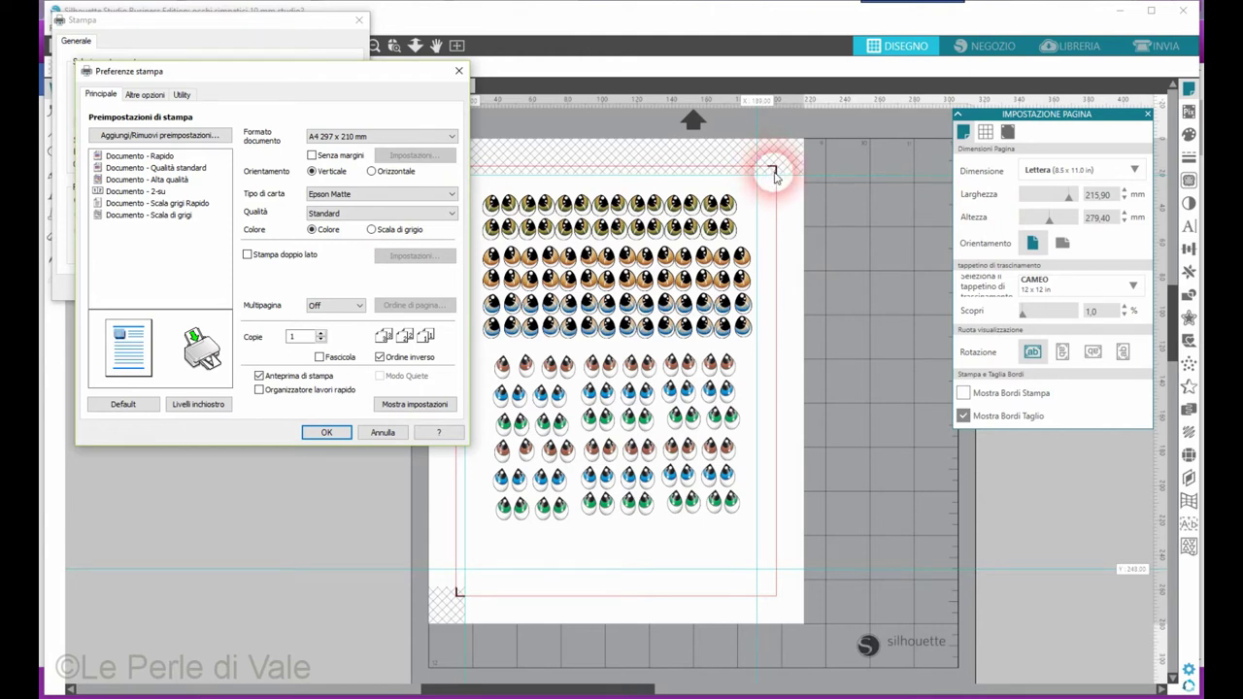
# - Set the print quality to Alto with Epson Matte as the paper type, and print the sheet of eyes
pyautogui.click(326, 216)
pyautogui.click(337, 240)
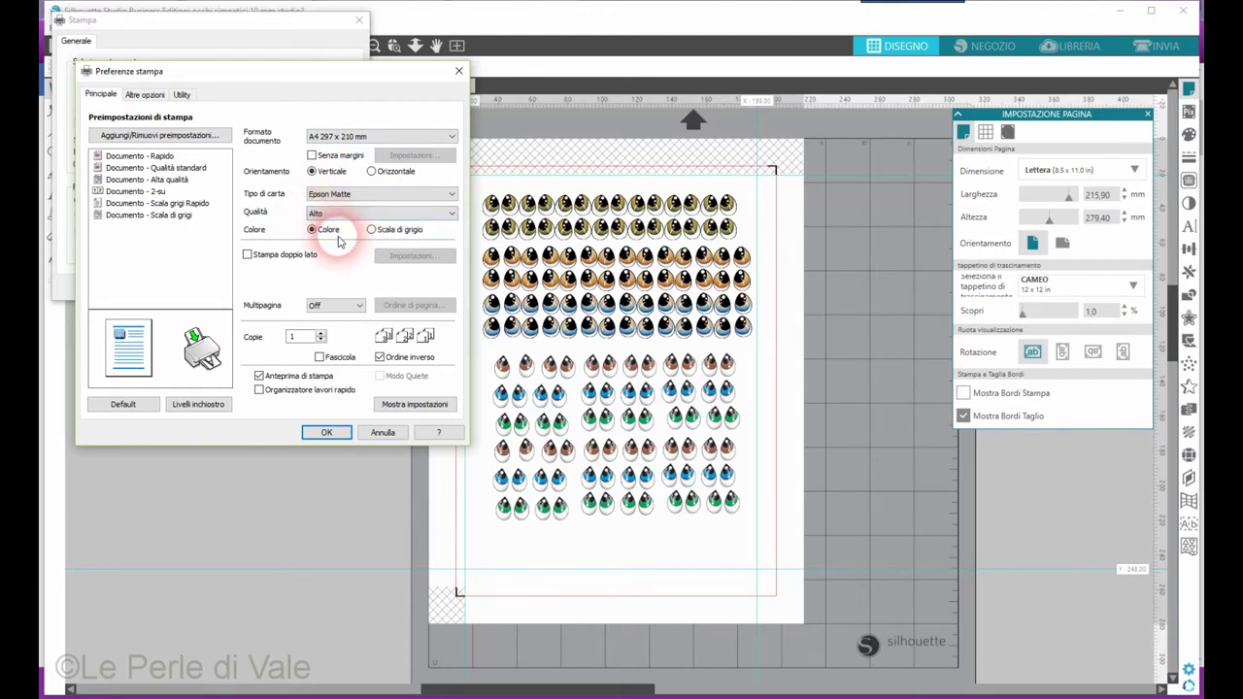
pyautogui.click(384, 195)
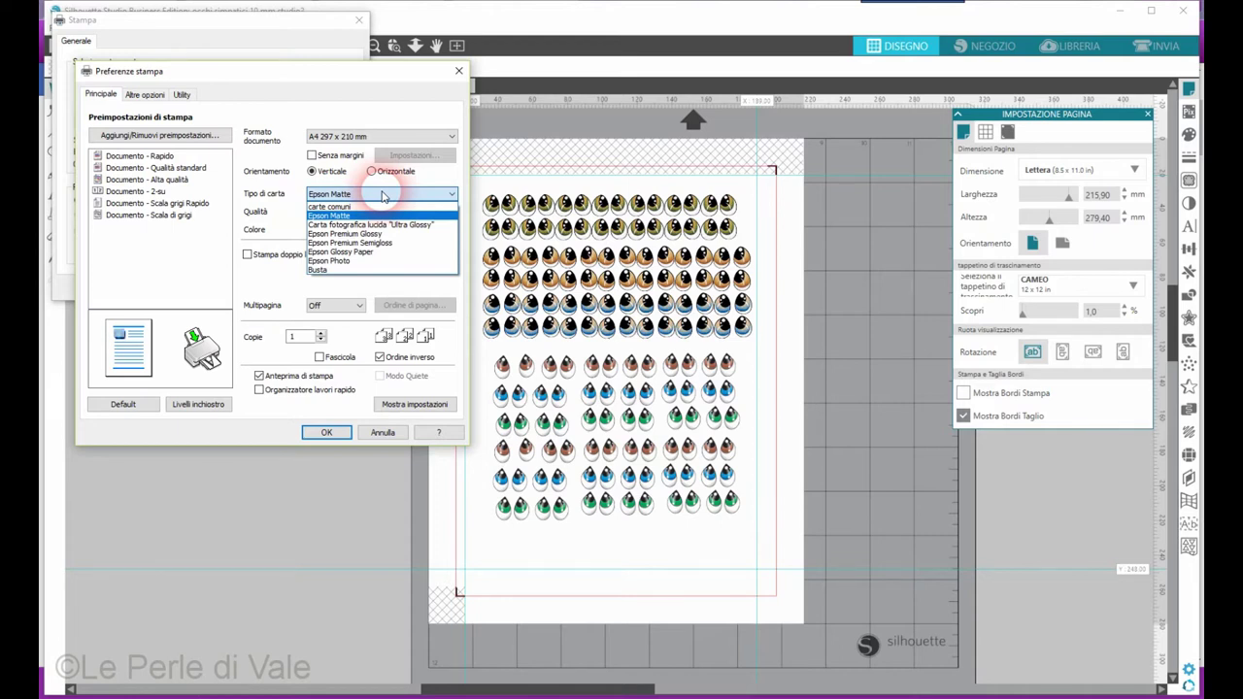
pyautogui.click(333, 216)
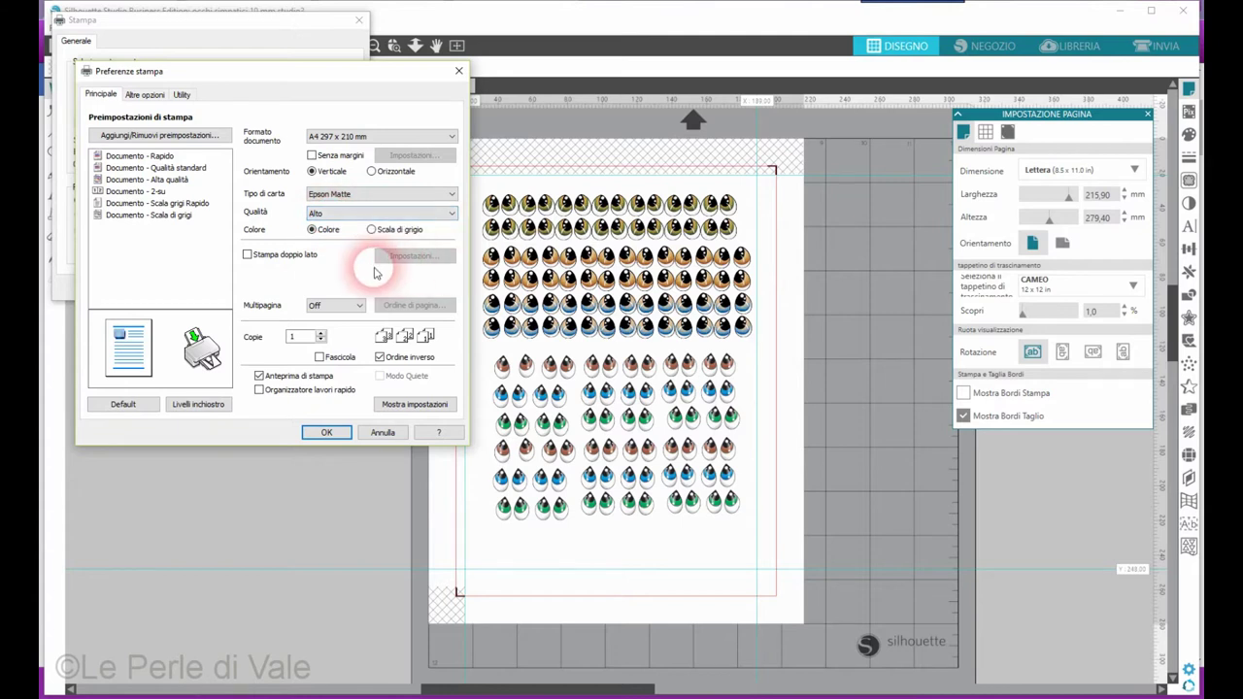
pyautogui.click(373, 197)
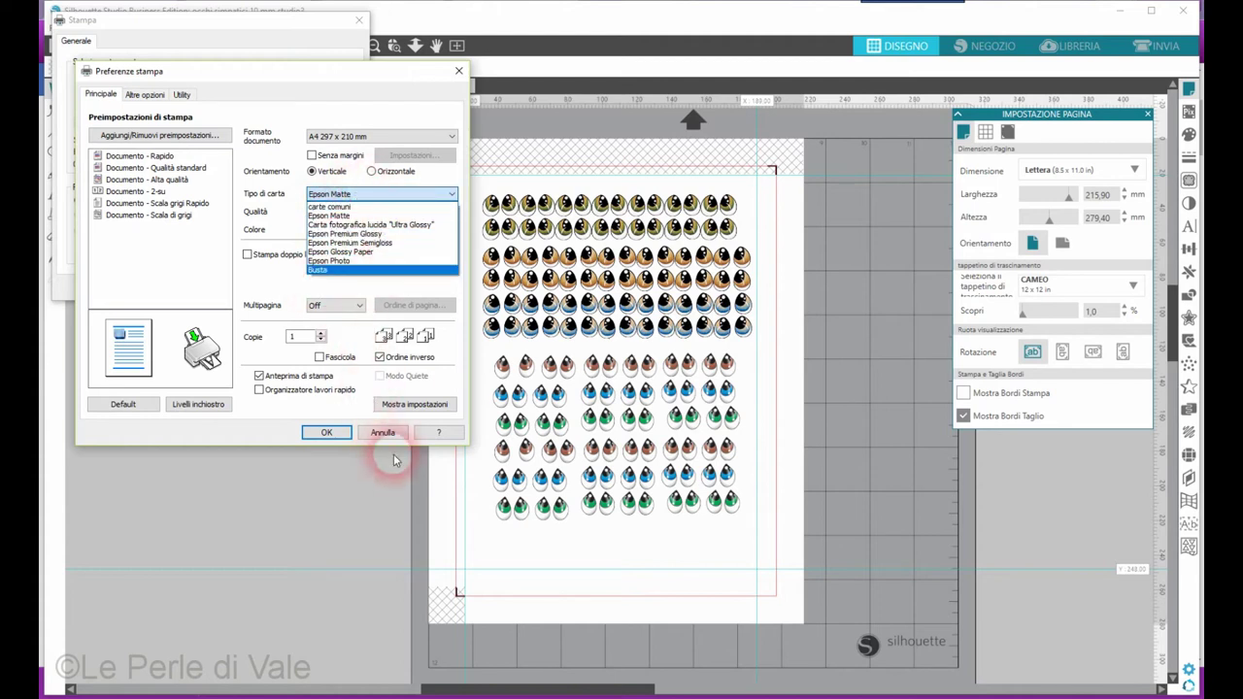
pyautogui.click(351, 425)
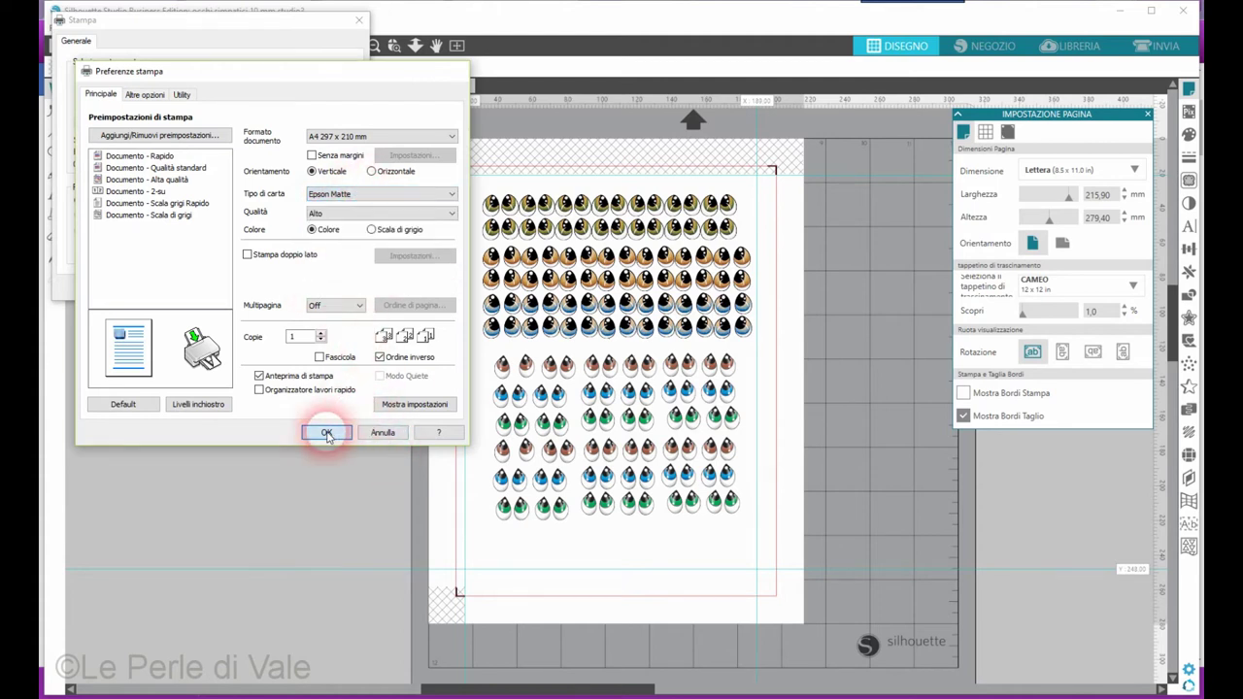
pyautogui.click(326, 433)
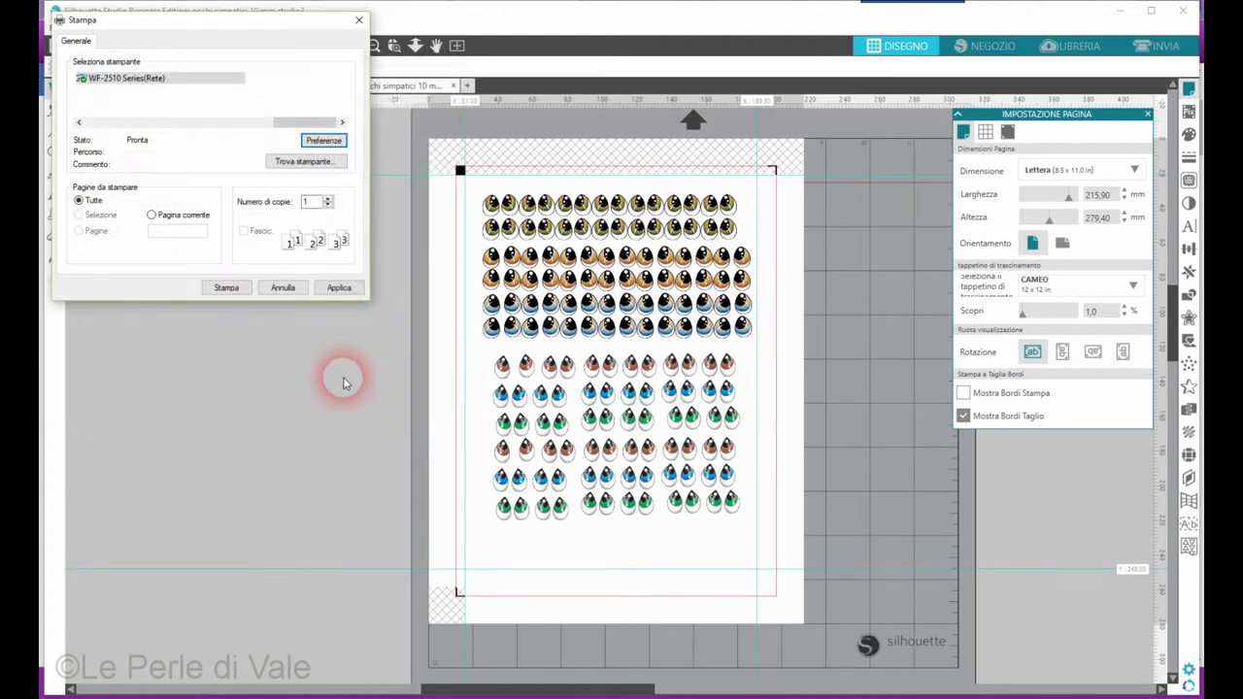
pyautogui.click(226, 289)
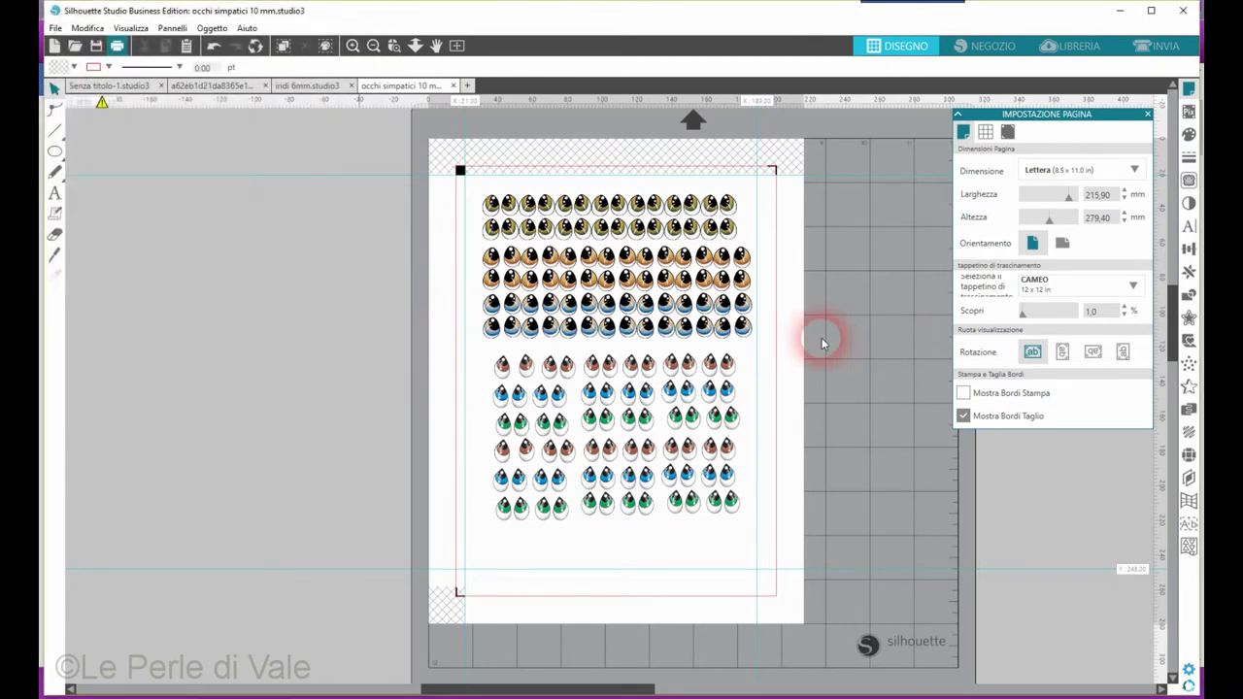